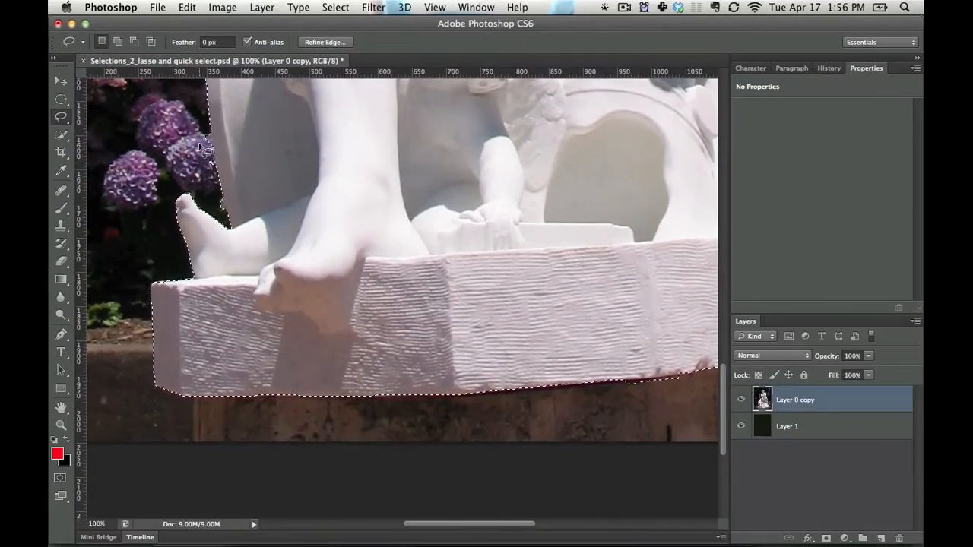
- Try a freehand lasso around the background bump above the shadowed shoulder, and undo it
key("space")
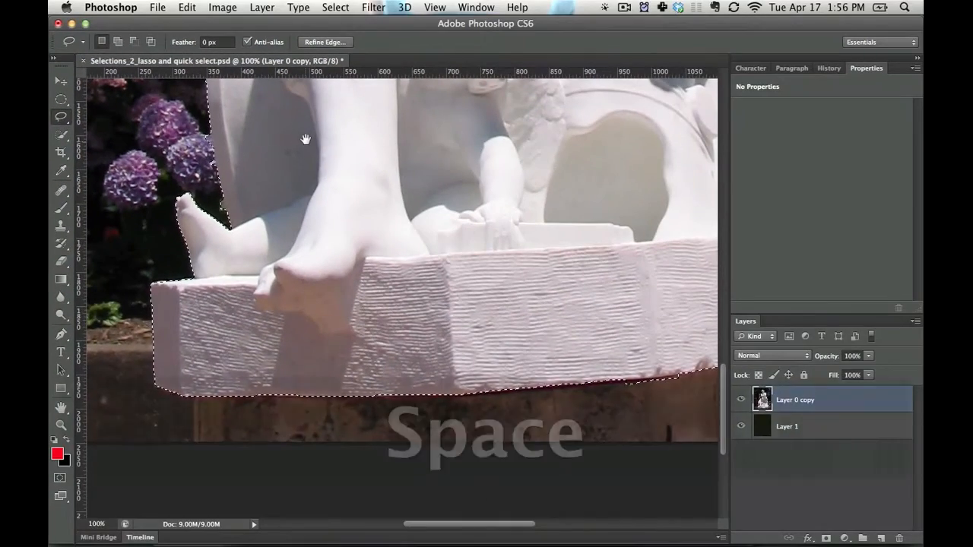
mouse_move(341, 139)
left_mouse_down()
mouse_move(360, 256)
mouse_move(344, 381)
mouse_move(285, 396)
left_mouse_up()
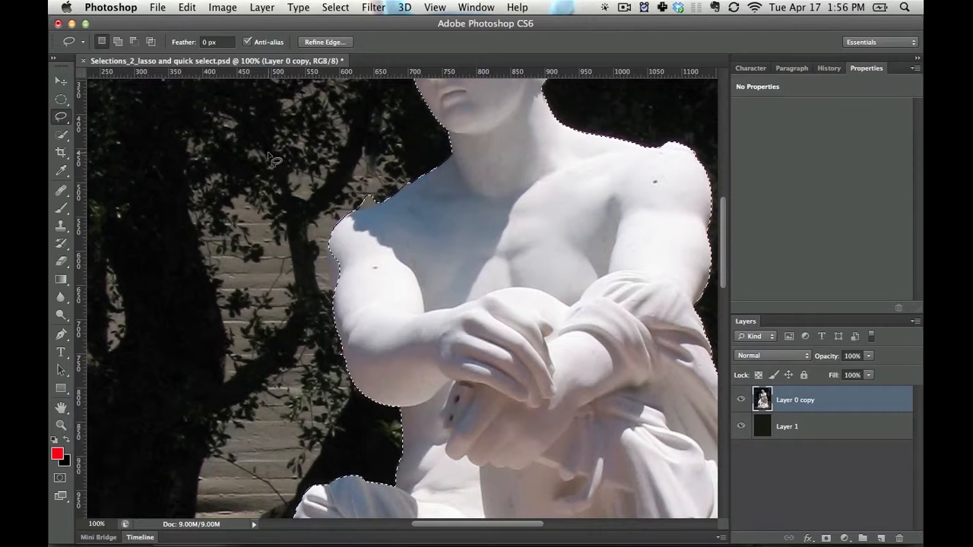
left_click_drag(266, 151, 424, 178)
left_click_drag(207, 227, 266, 151)
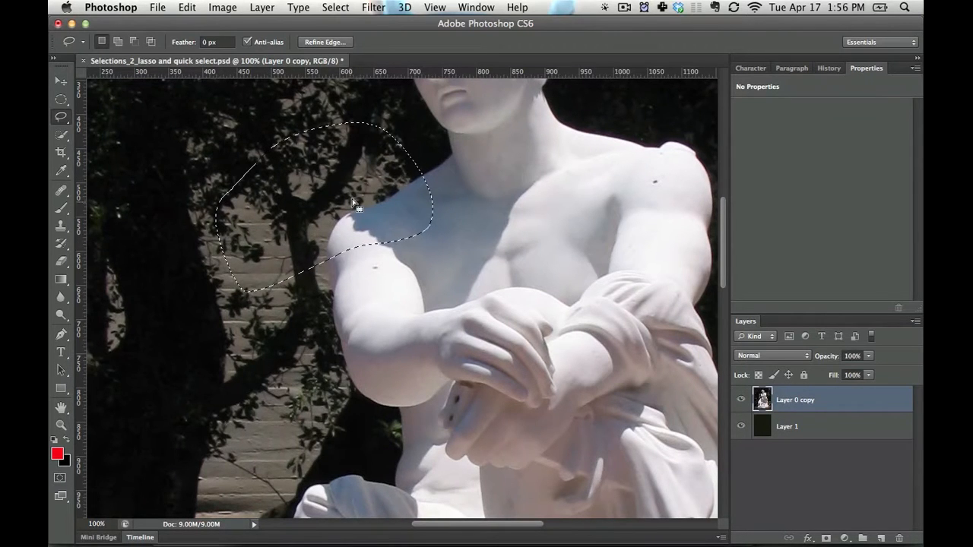
key("super+z")
- Copy the cherub's head with a freehand lasso onto a new layer and hide the statue layer beneath it
key("space")
mouse_move(487, 425)
left_mouse_down()
mouse_move(471, 296)
mouse_move(447, 219)
mouse_move(201, 257)
mouse_move(438, 193)
mouse_move(430, 199)
left_mouse_up()
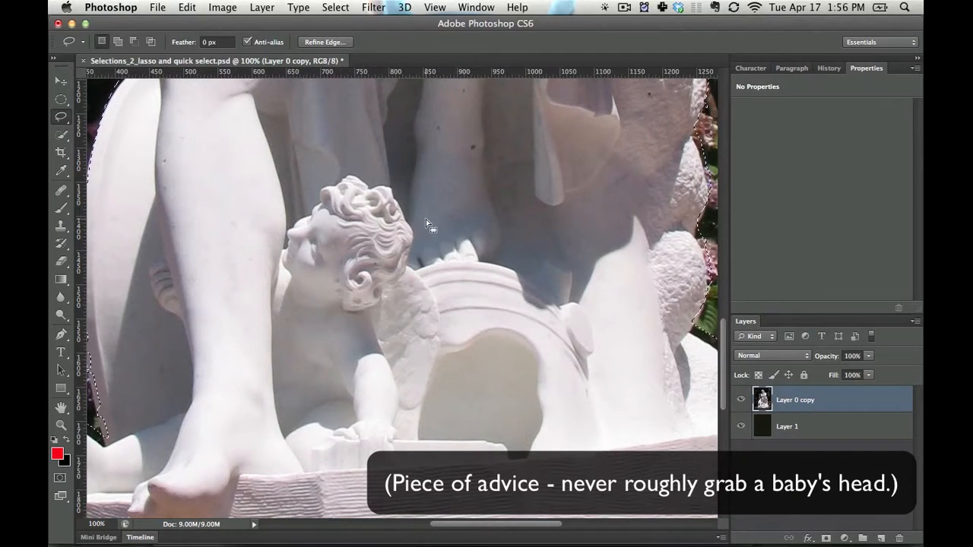
key("super+d")
mouse_move(443, 203)
left_mouse_down()
mouse_move(197, 255)
mouse_move(456, 171)
mouse_move(445, 164)
left_mouse_up()
key("super")
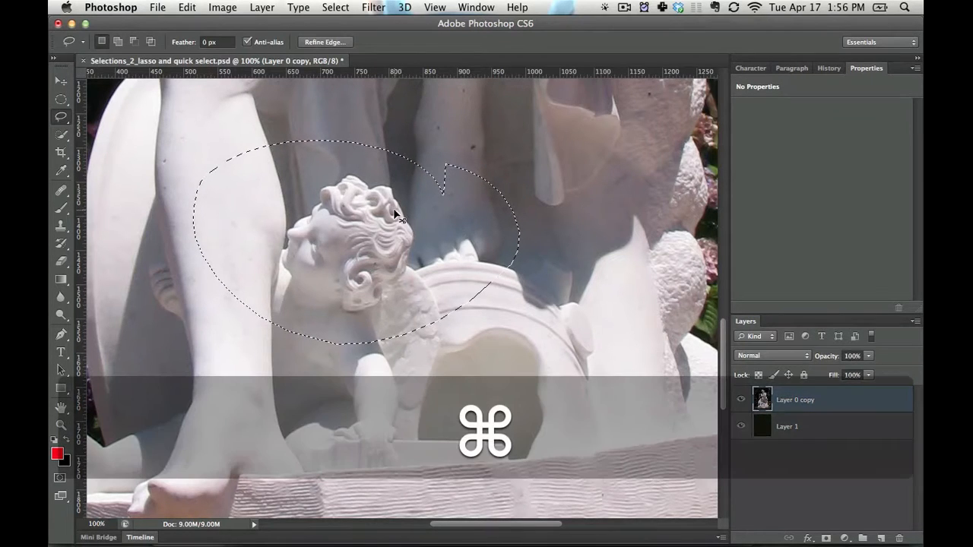
key("super+c")
key("super+v")
left_click(740, 426)
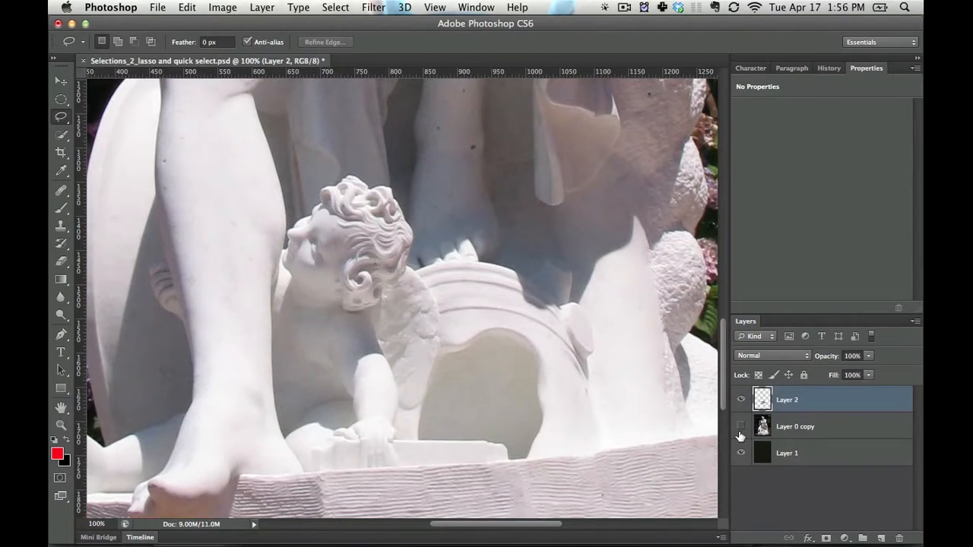
- Undo the pasted head layer and its lasso selection, and make the statue layer visible again
key("alt+super+z")
key("alt+super+z")
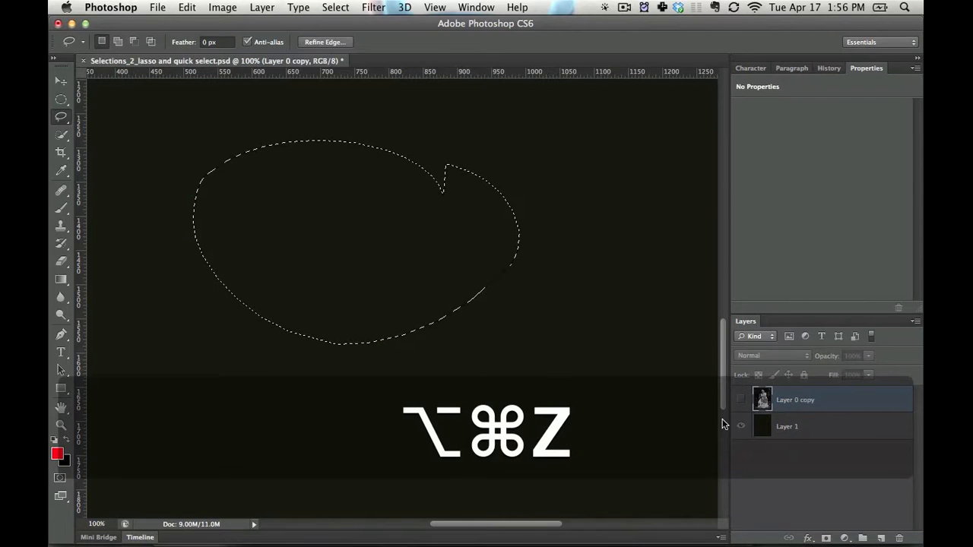
left_click(740, 400)
key("alt+super+z")
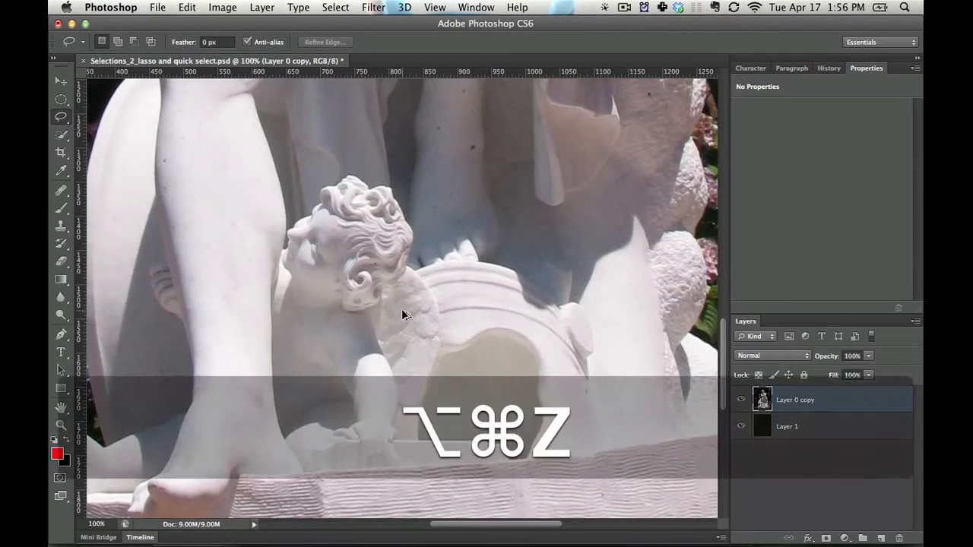
- Use the Polygonal Lasso to subtract the background sliver between the curved slab and the small raised foot from the statue selection
key("space")
left_click_drag(297, 236, 422, 263)
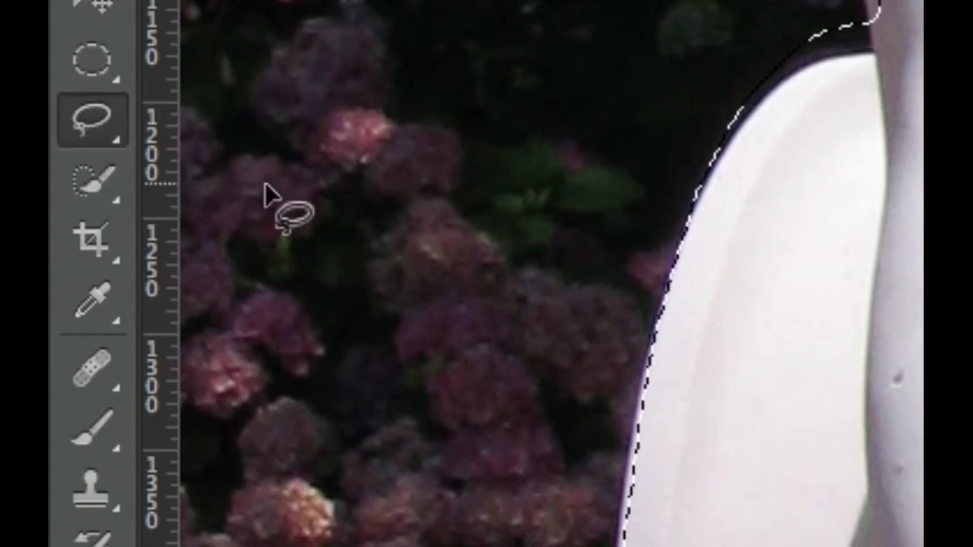
left_click(97, 126)
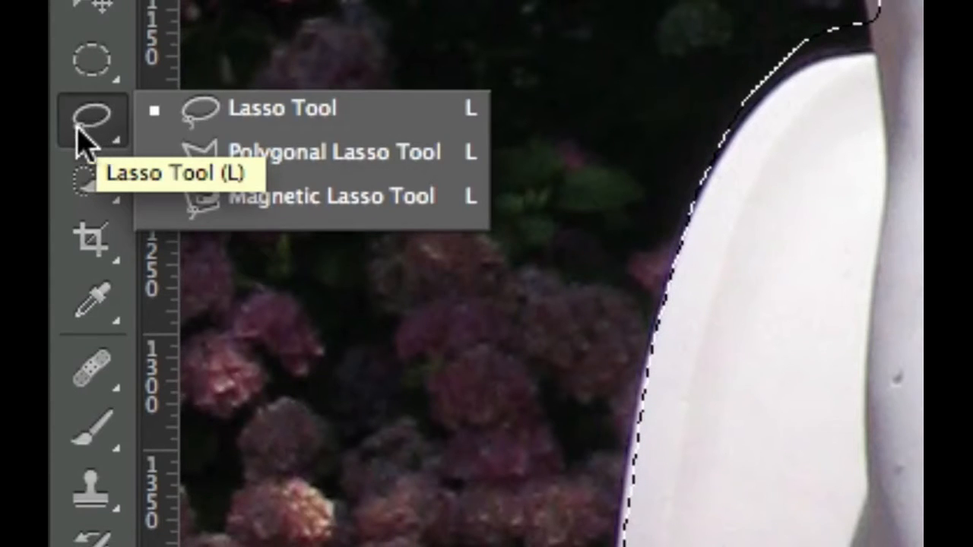
left_click(90, 127)
key("super+z")
left_click(85, 137)
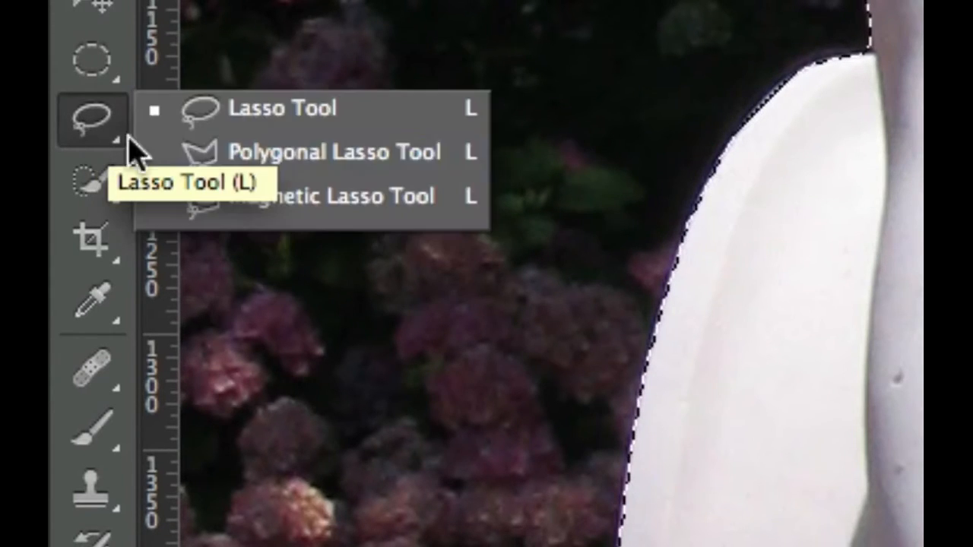
left_click(290, 162)
key("space")
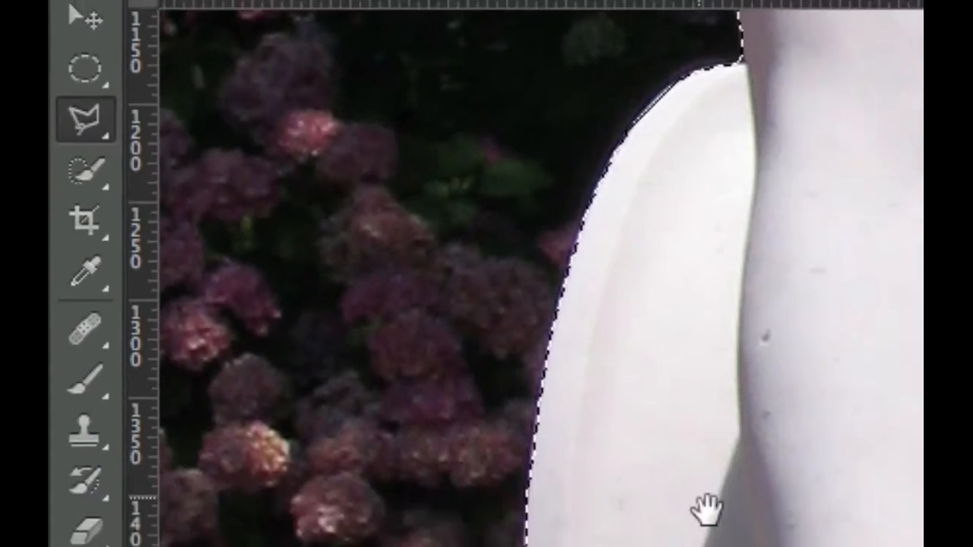
left_click_drag(707, 508, 880, 40)
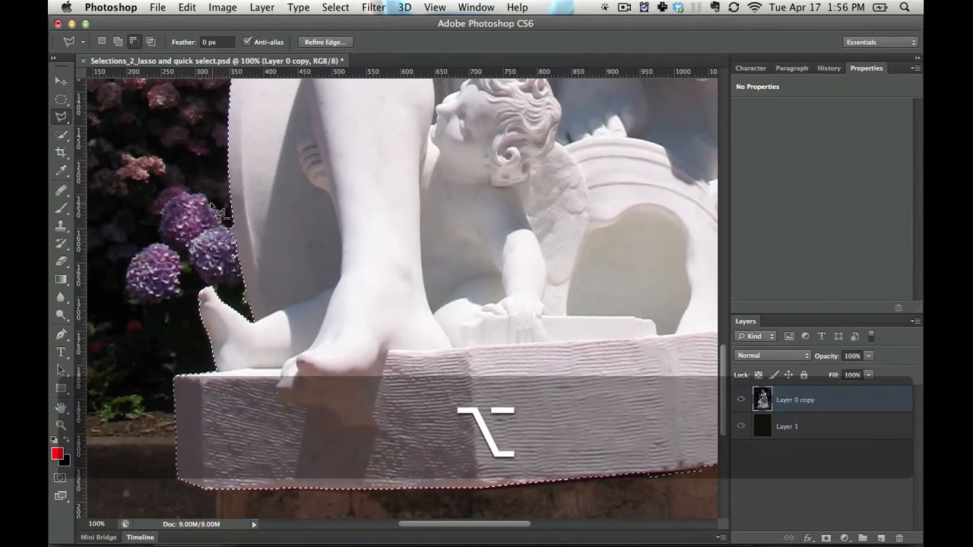
left_click(209, 200, "alt")
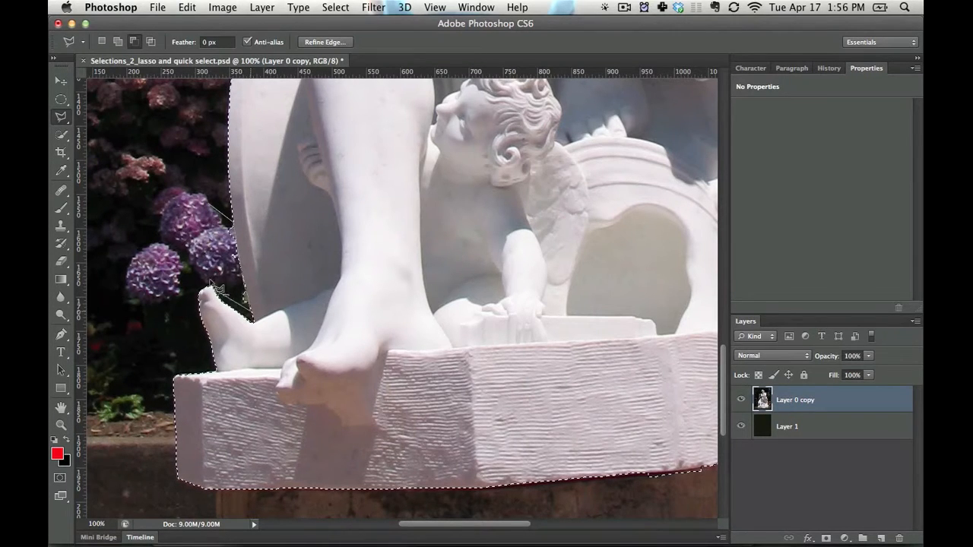
- Subtract the bump of leafy background above the shadowed shoulder from the selection with the Polygonal Lasso
key("space")
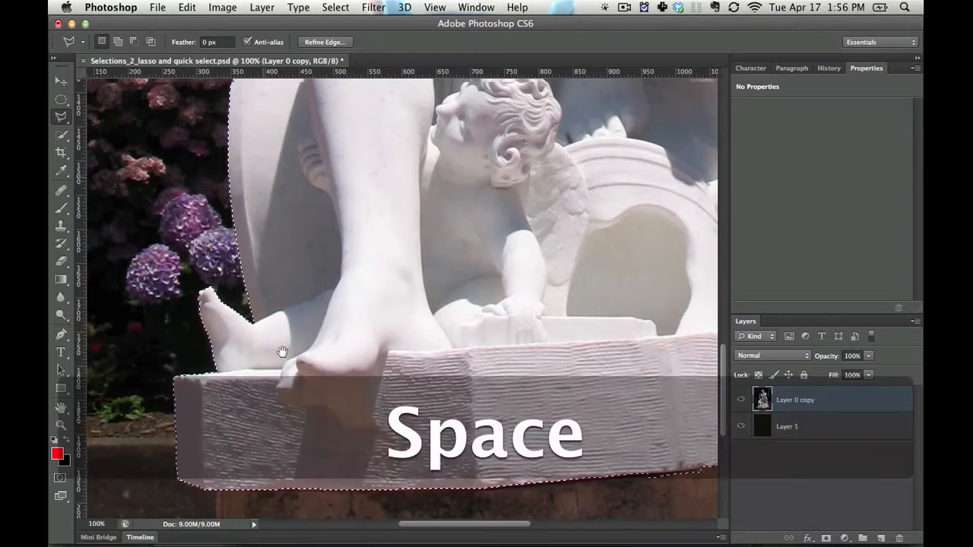
left_click_drag(251, 285, 255, 363)
left_click_drag(275, 172, 244, 433)
left_click_drag(300, 175, 284, 330)
left_click_drag(285, 270, 194, 435)
left_click_drag(324, 329, 320, 389)
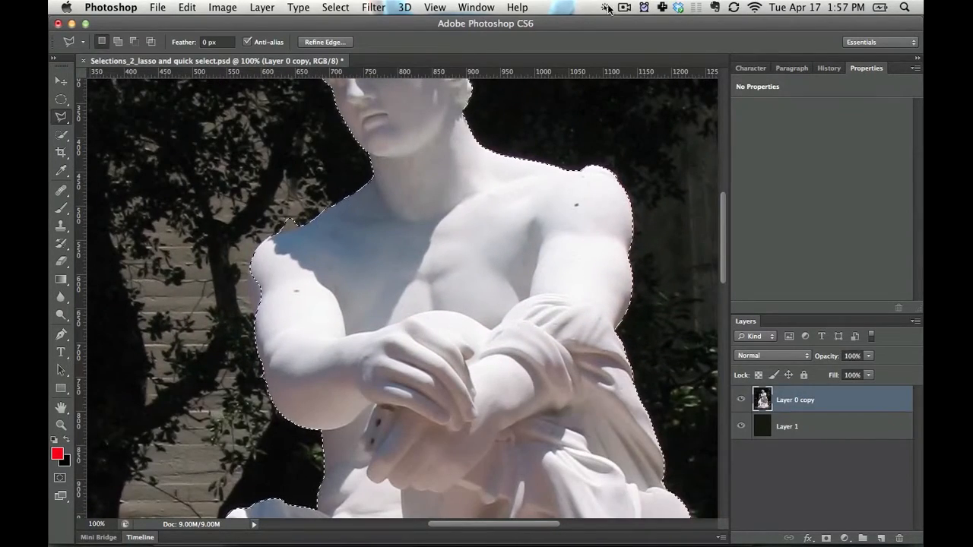
left_click(606, 7)
left_click(639, 51)
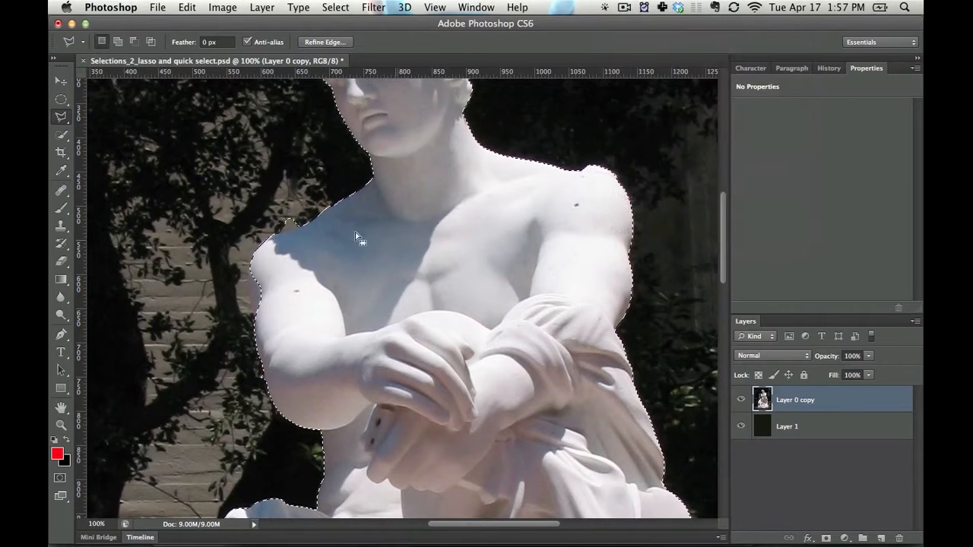
key("alt")
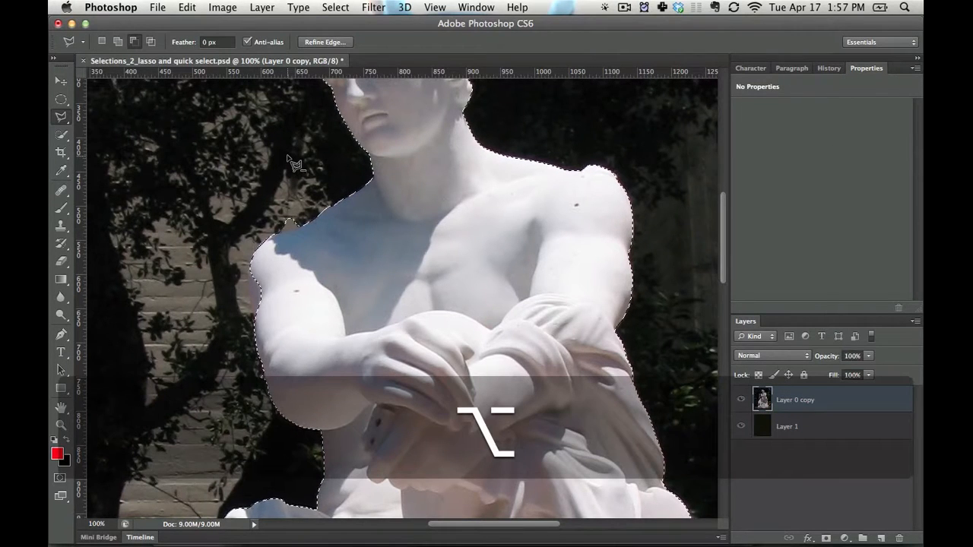
left_click(288, 157)
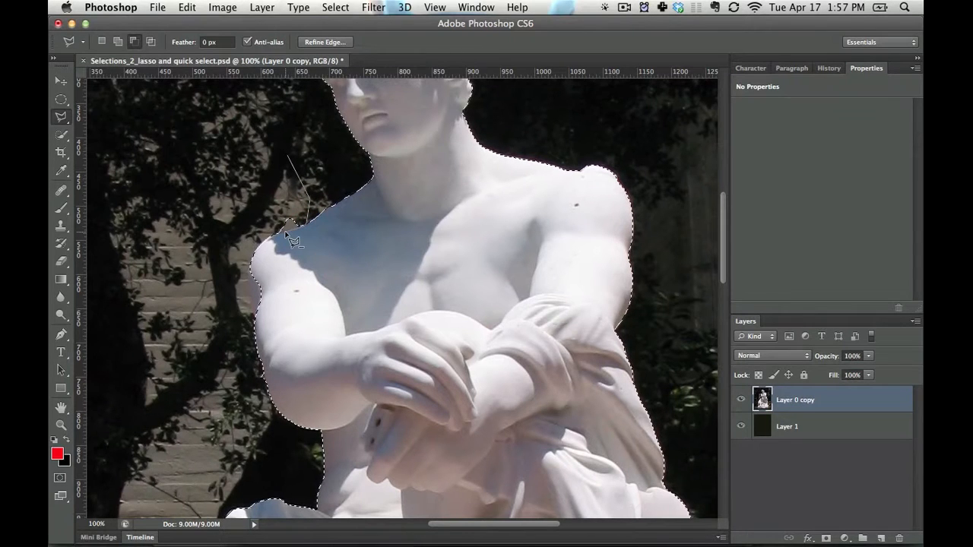
left_click(261, 228)
double_click(243, 158)
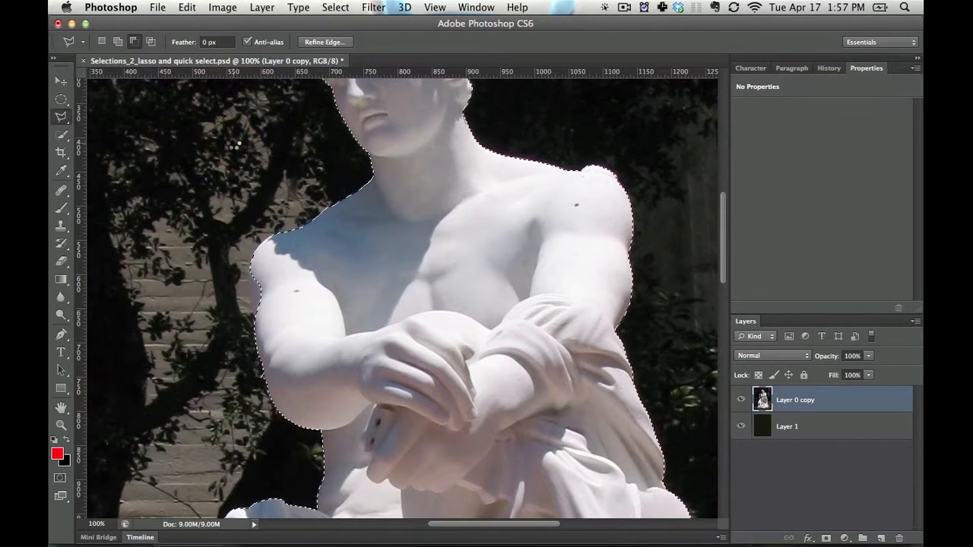
- Add the missed strip along the outer edge of the upper arm to the selection with the Polygonal Lasso
key("alt")
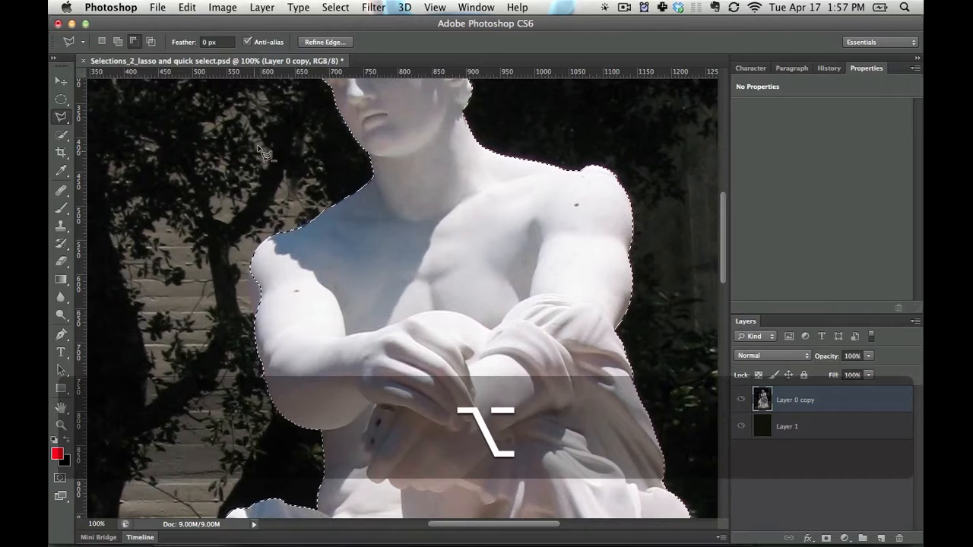
left_click(304, 271, "shift")
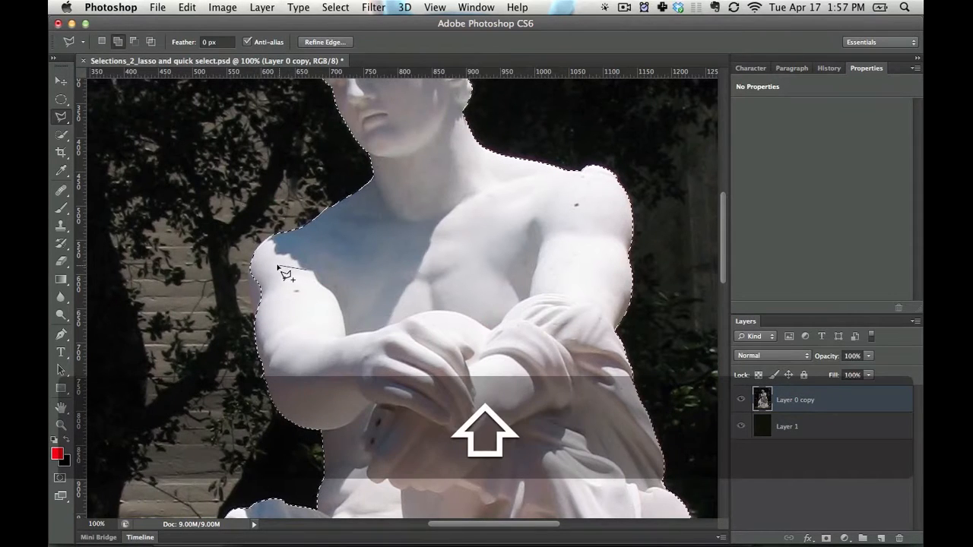
left_click(258, 261)
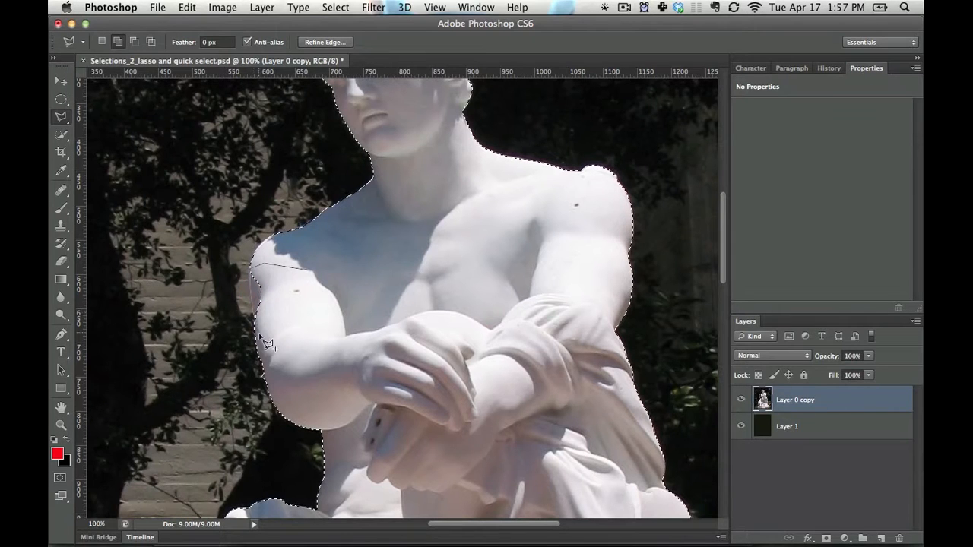
- Add a polygonal area below the elbow, between the arm and the torso, to the selection
key("space")
left_click_drag(315, 325, 315, 152)
left_click(336, 221, "shift")
left_click(299, 260)
left_click(304, 283)
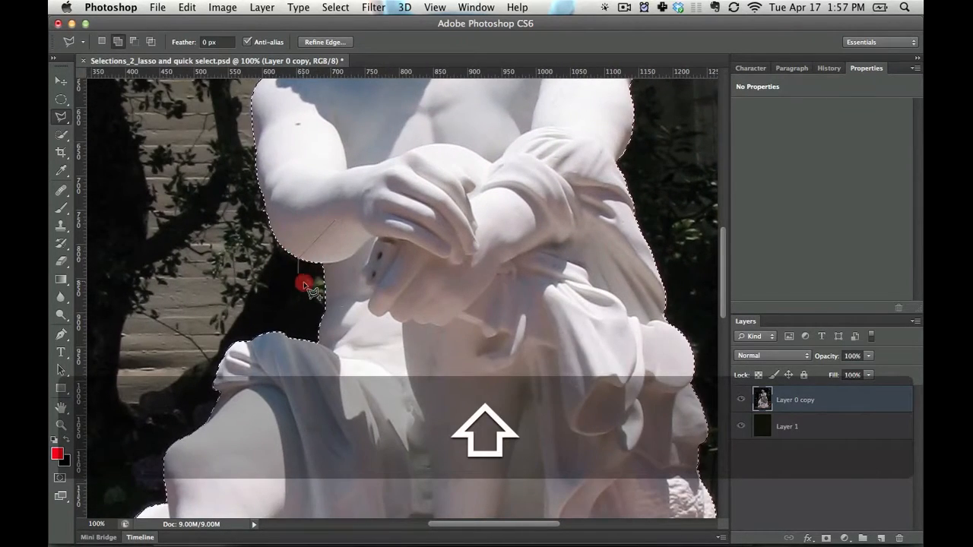
left_click(343, 291)
double_click(369, 243)
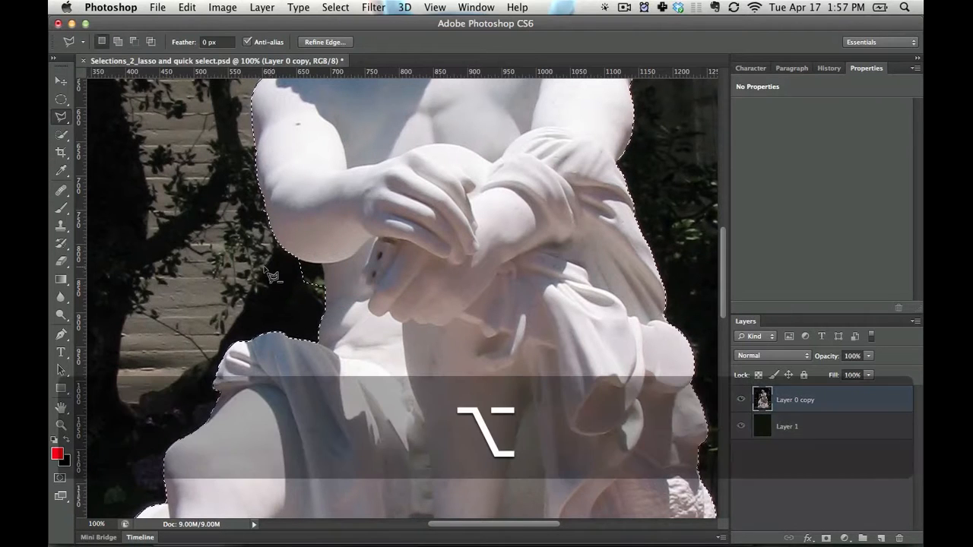
- Subtract the dark background patch below the elbow from the selection, following the arm and torso edges
key("alt")
left_click(255, 263)
left_click(295, 261)
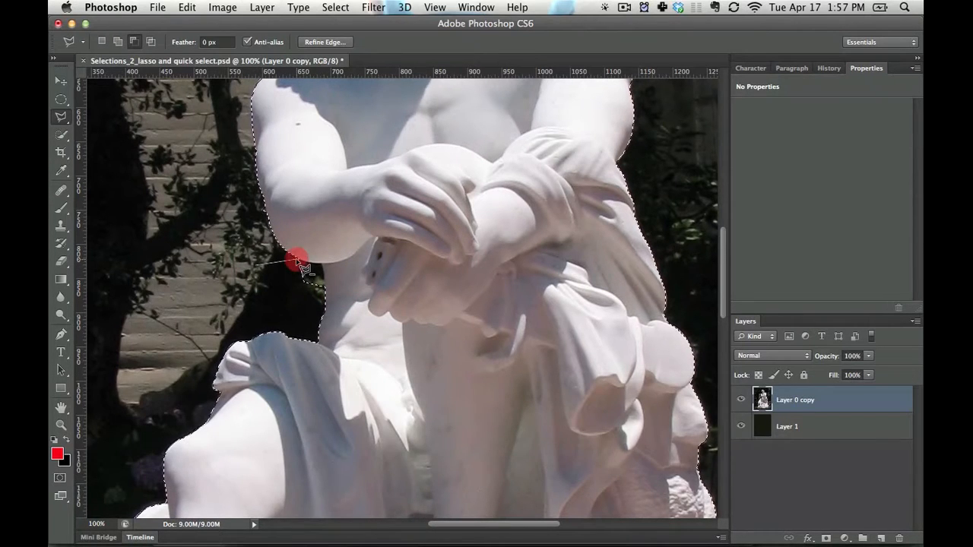
left_click(302, 262)
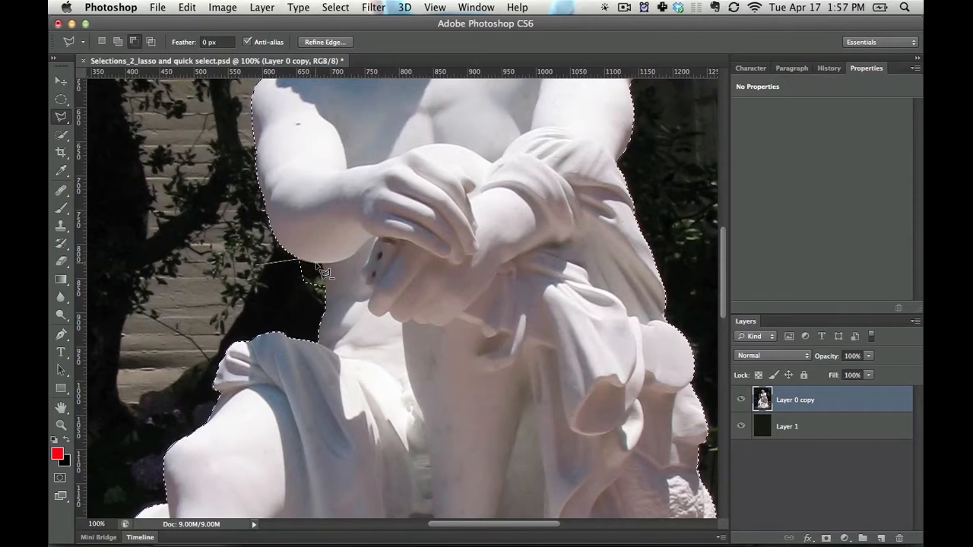
left_click(321, 264)
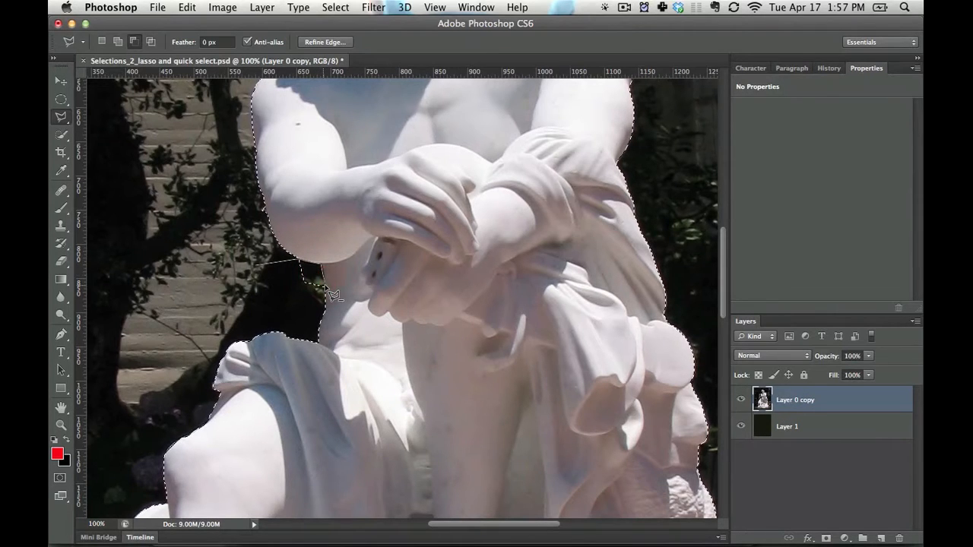
double_click(278, 292)
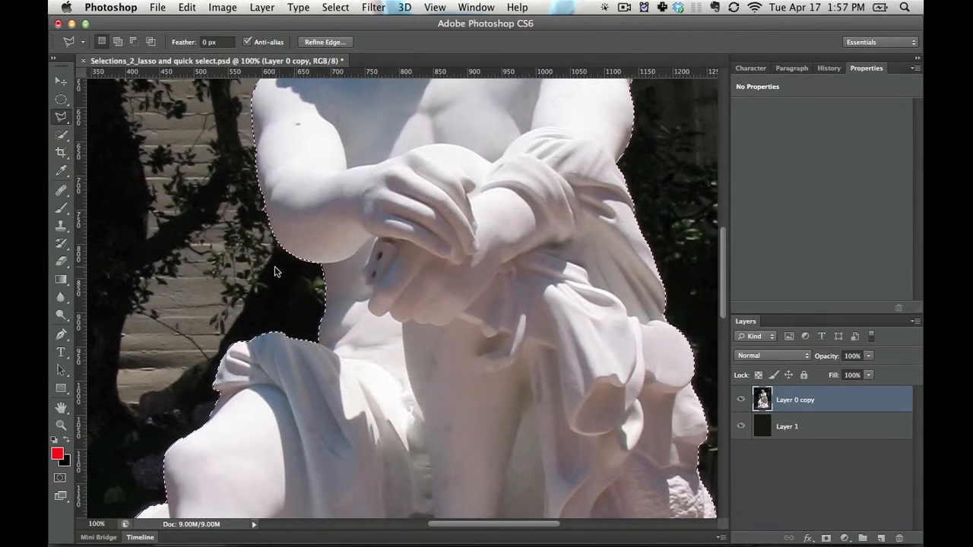
key("space")
left_click_drag(361, 308, 315, 134)
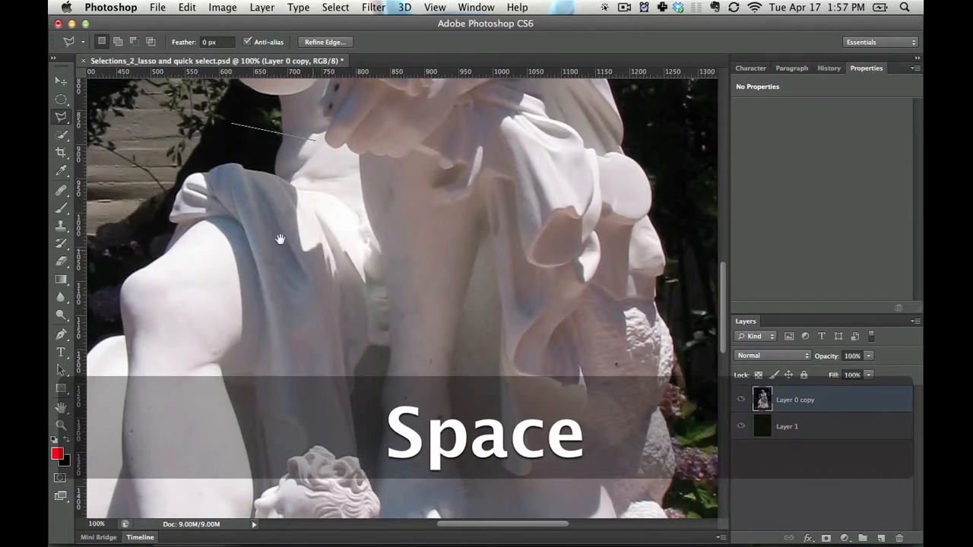
left_click_drag(409, 284, 427, 291)
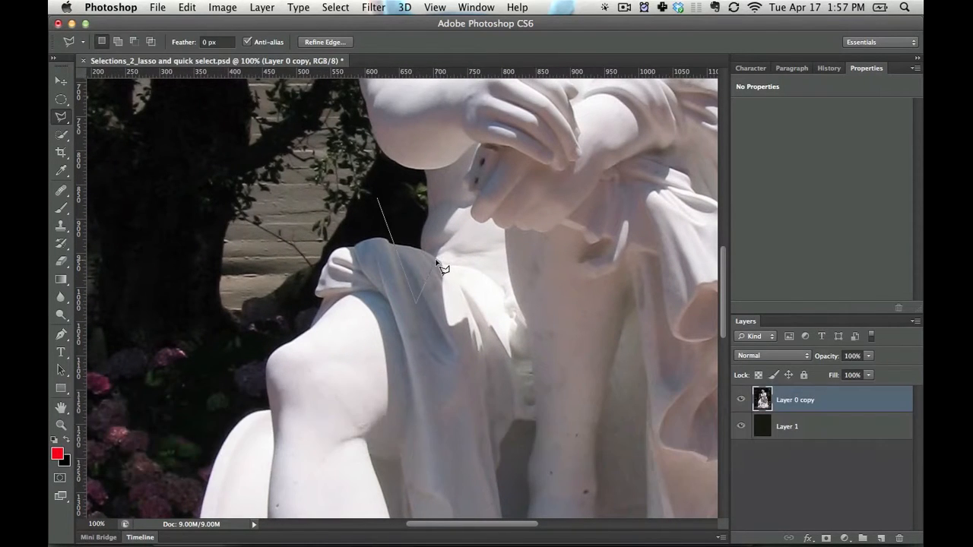
key("Escape")
- Check the whole statue selection at 50% zoom and inspect the rocky edge beside the flowers at 200%
key("space")
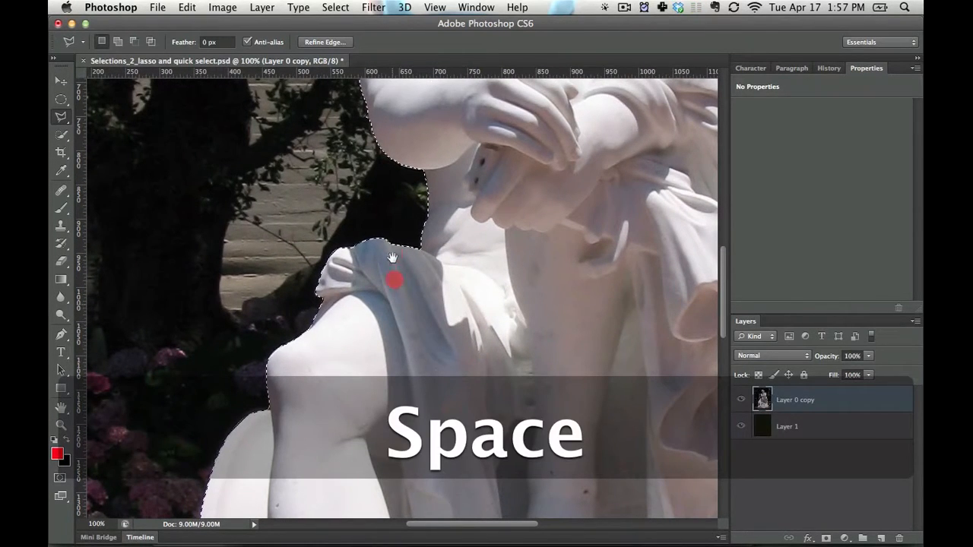
left_click_drag(392, 258, 391, 256)
key("super+minus")
key("super+minus")
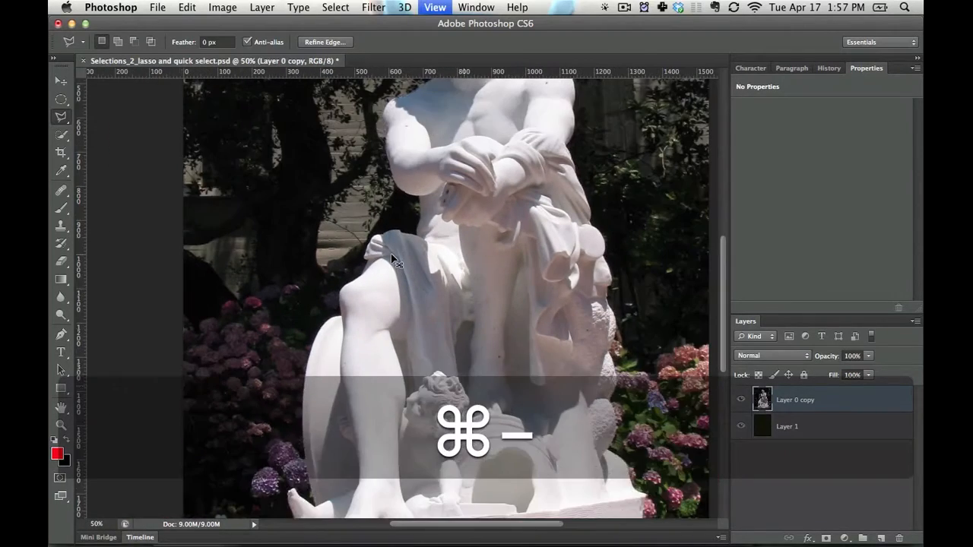
key("space")
mouse_move(392, 259)
left_mouse_down()
mouse_move(348, 311)
mouse_move(336, 346)
left_mouse_up()
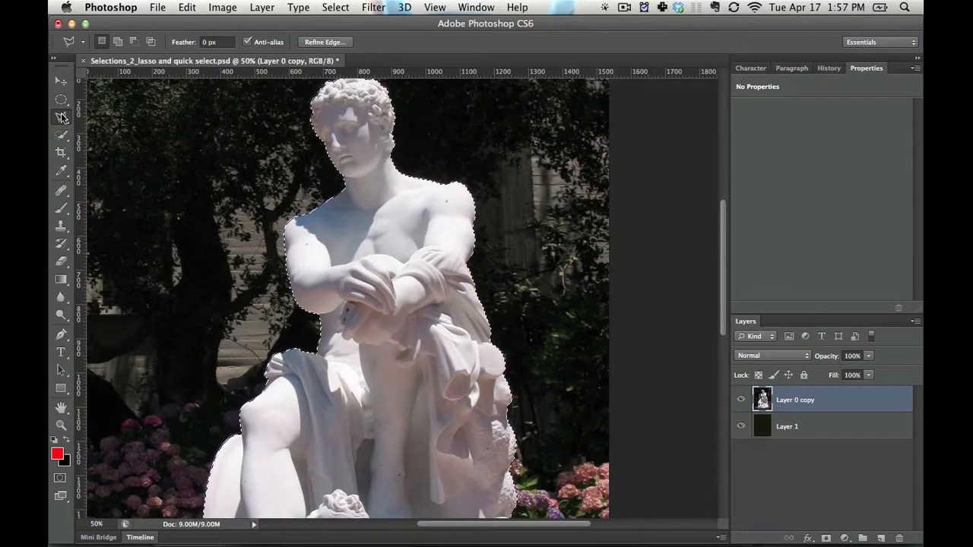
key("space")
left_click_drag(341, 322, 315, 207)
key("super+equal")
key("super+equal")
key("super+equal")
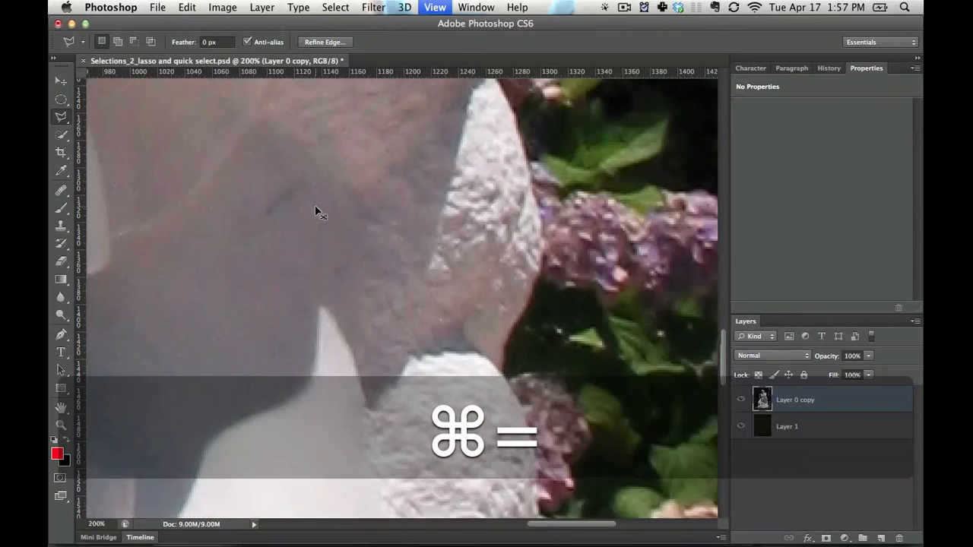
- Outline the rock's outer edge beside the flowers with the Polygonal Lasso at 400% zoom
key("super+equal")
key("space")
left_click_drag(532, 238, 465, 204)
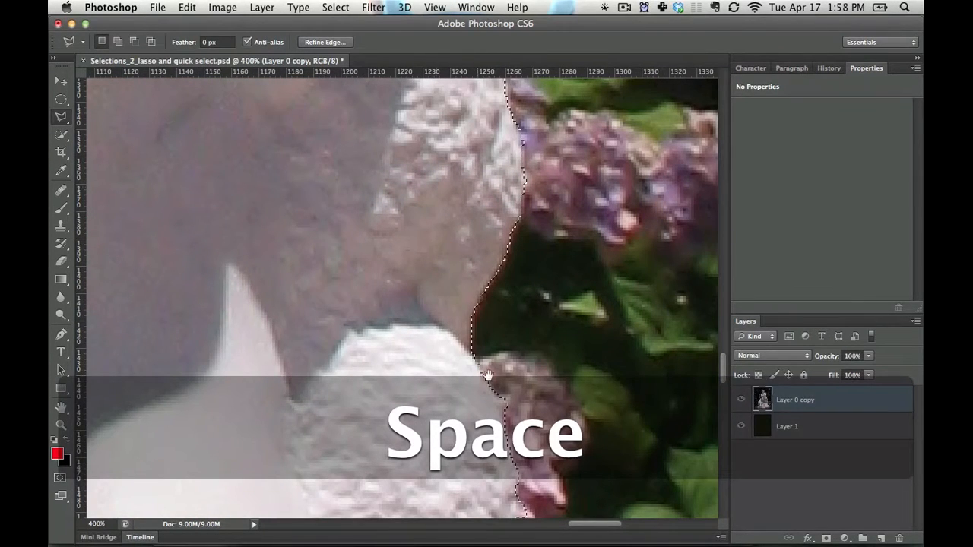
key("space")
left_click_drag(488, 374, 445, 215)
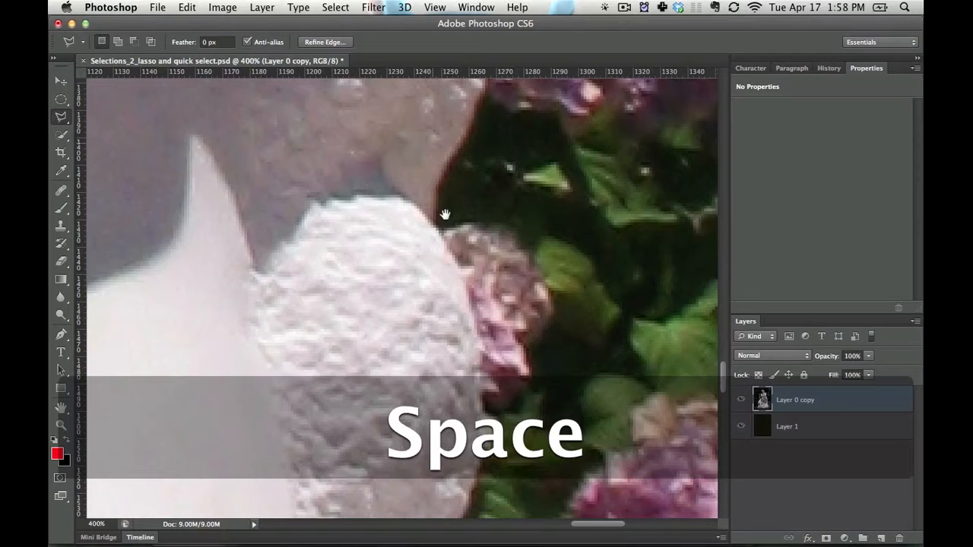
left_click_drag(464, 288, 420, 230)
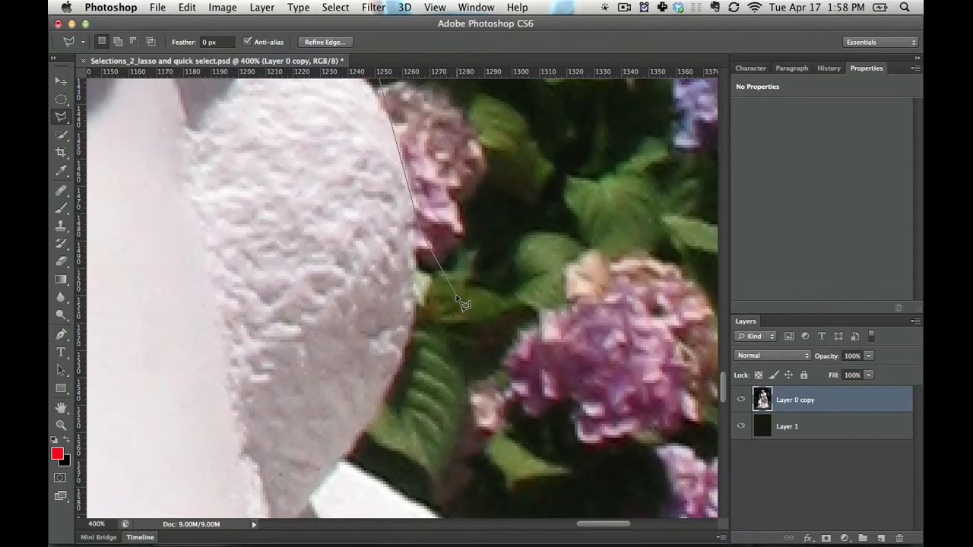
key("Return")
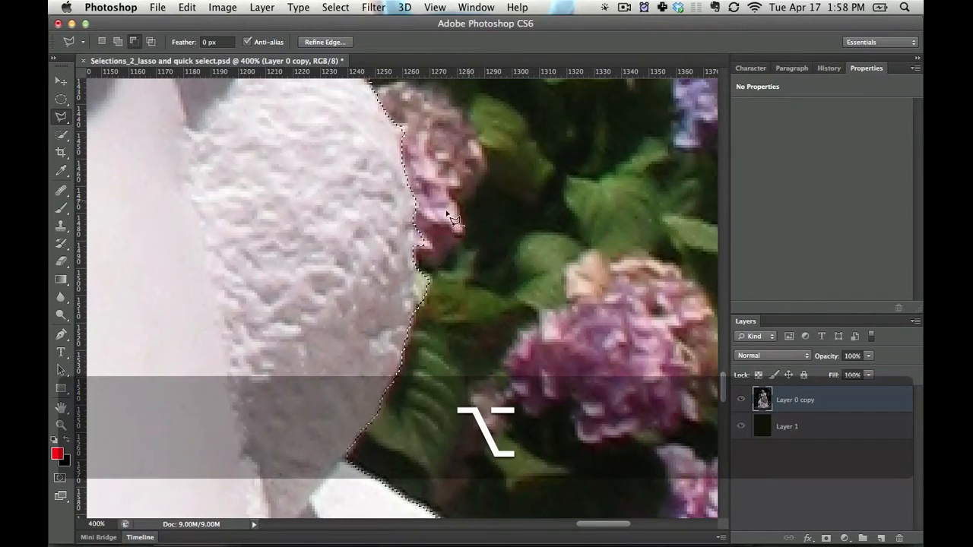
- Subtract the flower and leaf patch beside the rock's outer edge with the Polygonal Lasso
left_click(472, 203, "alt")
left_click(415, 221)
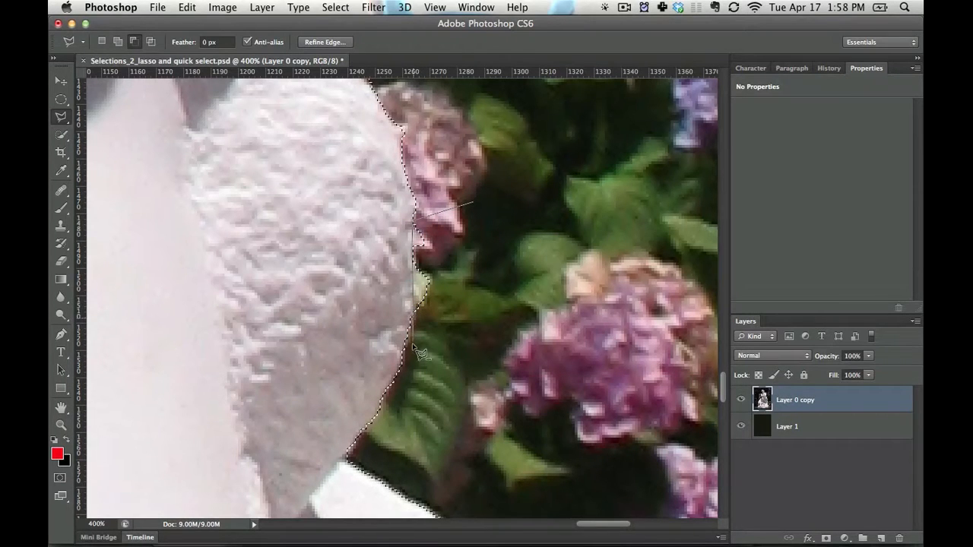
left_click(532, 272)
- Clear the selection and outline the pedestal's outer edge and the curve above its corner with the Polygonal Lasso
key("super+minus")
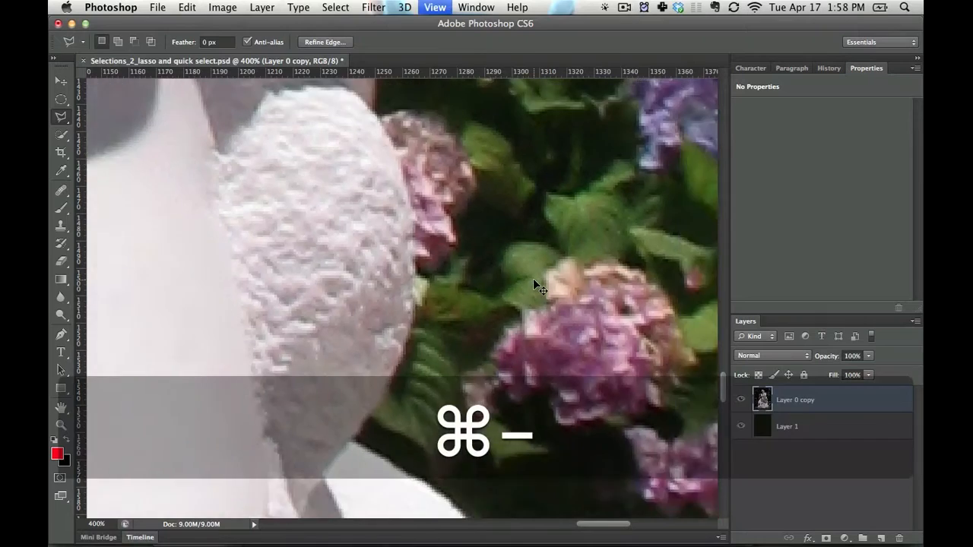
key("super+d")
key("space")
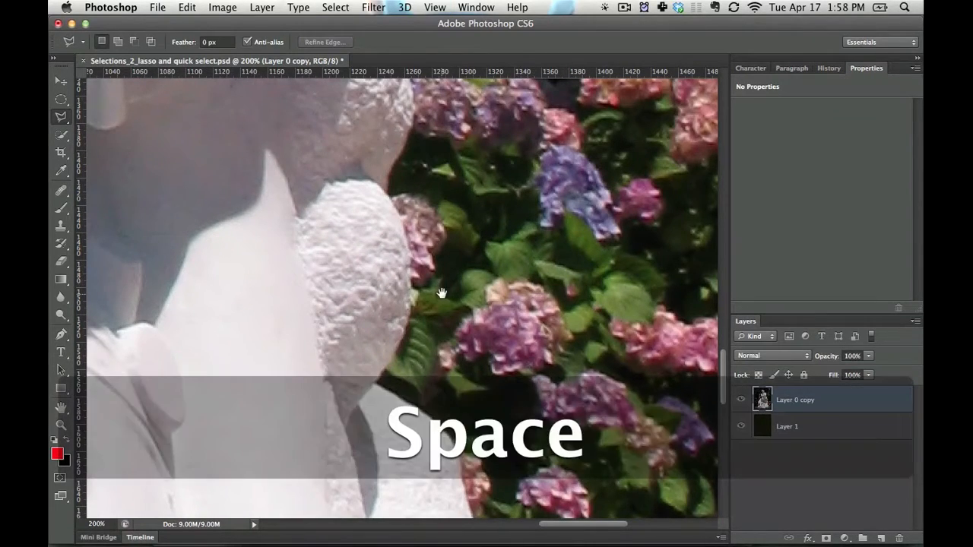
left_click_drag(442, 292, 566, 364)
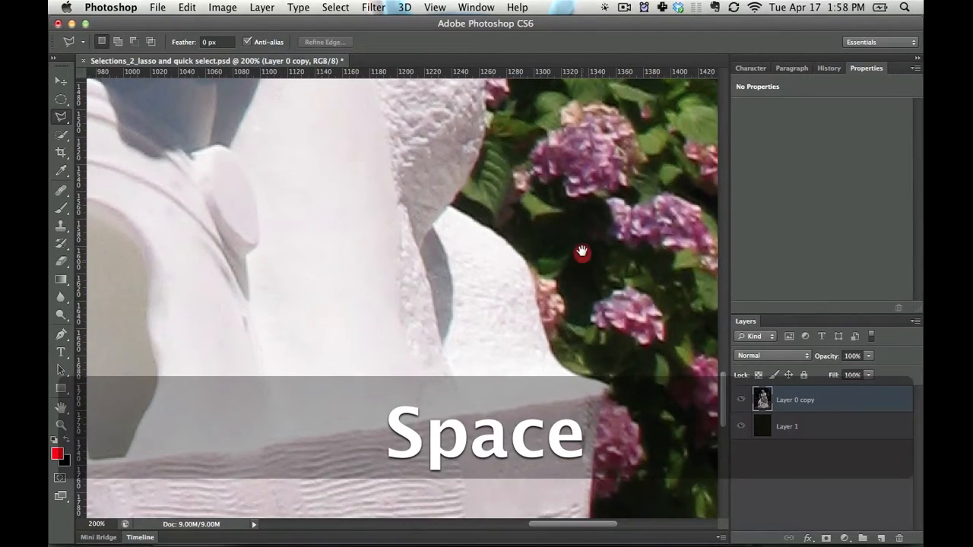
left_click_drag(581, 252, 569, 100)
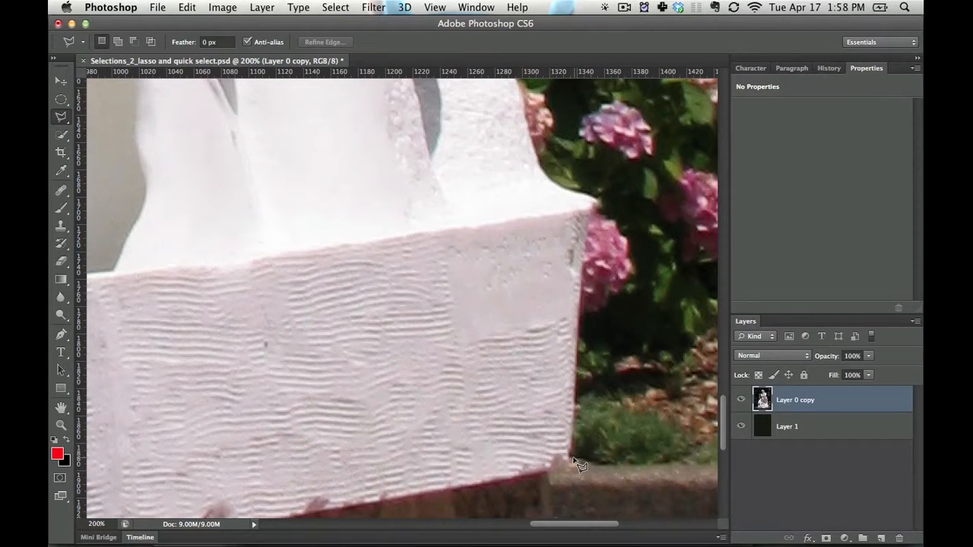
left_click(568, 458)
left_click(561, 187)
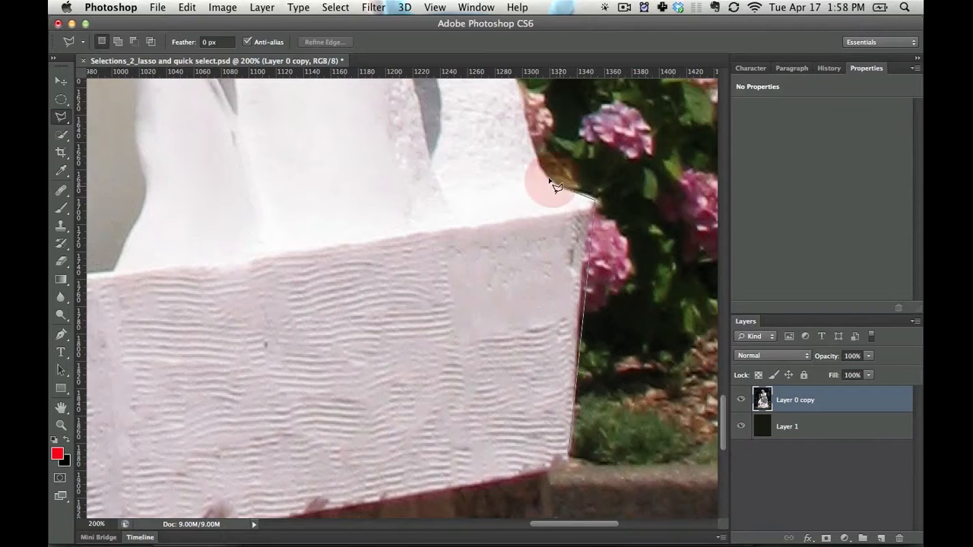
double_click(523, 96)
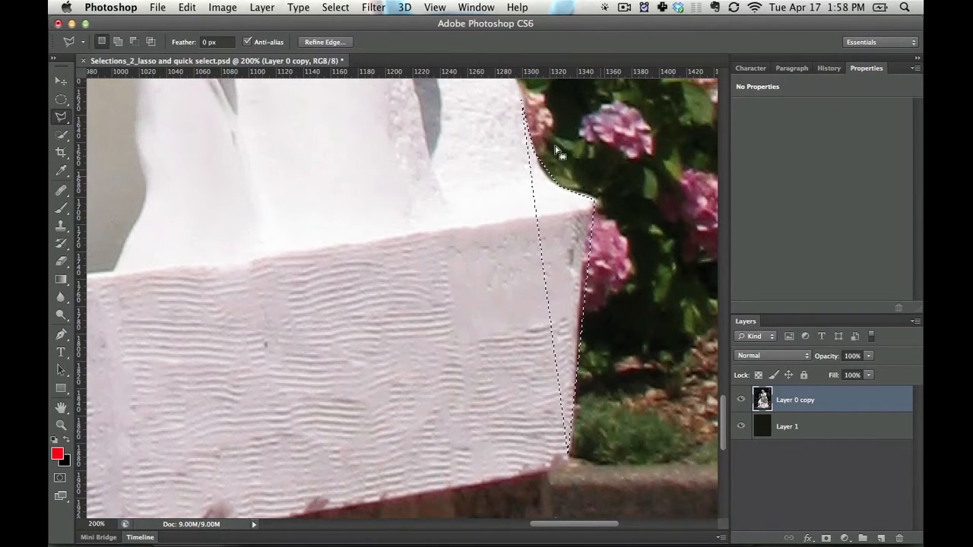
key("space")
left_click_drag(584, 318, 591, 493)
left_click_drag(565, 363, 567, 404)
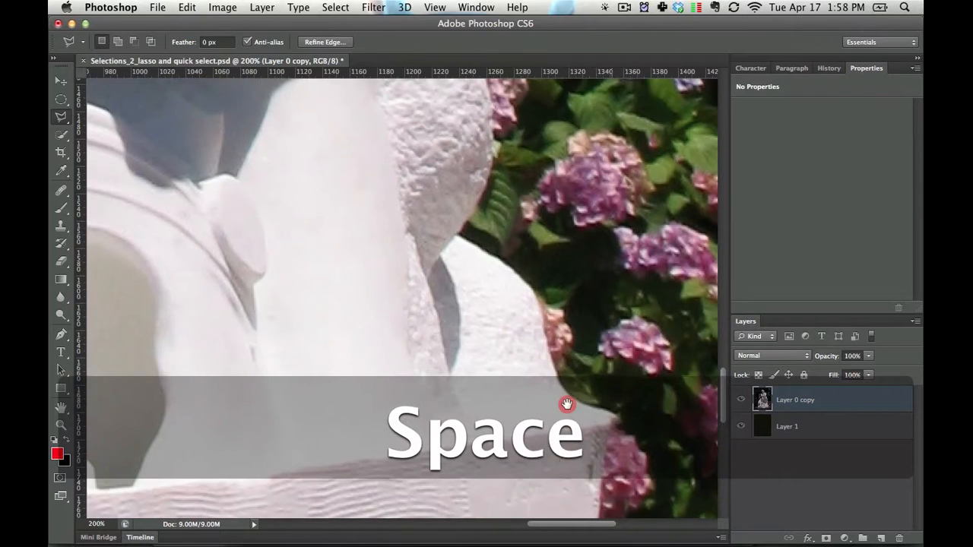
key("shift")
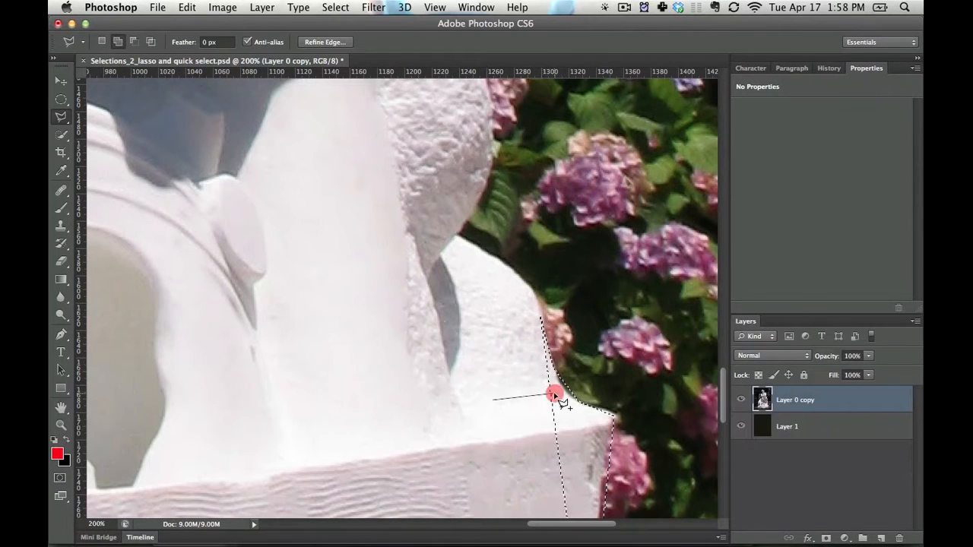
left_click(539, 304)
left_click(524, 281)
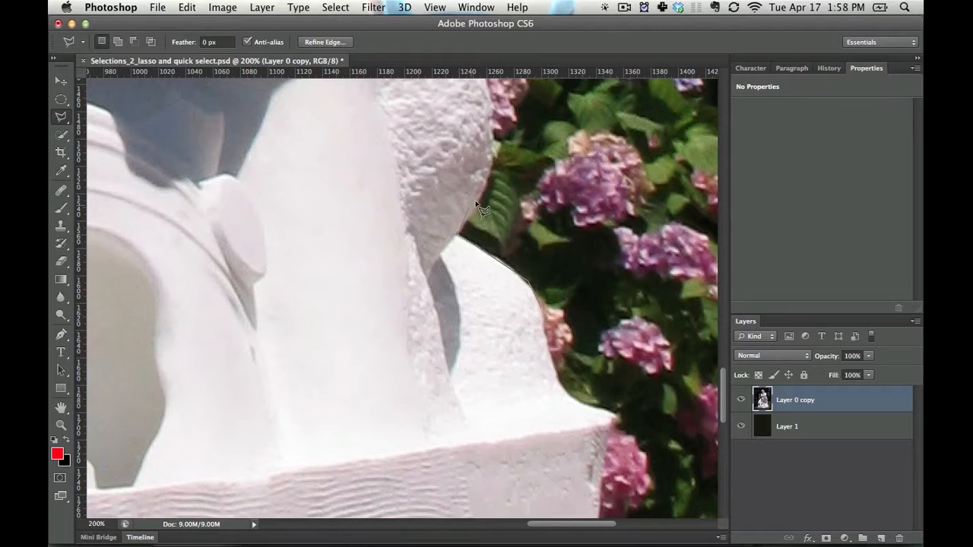
double_click(492, 169)
key("super+z")
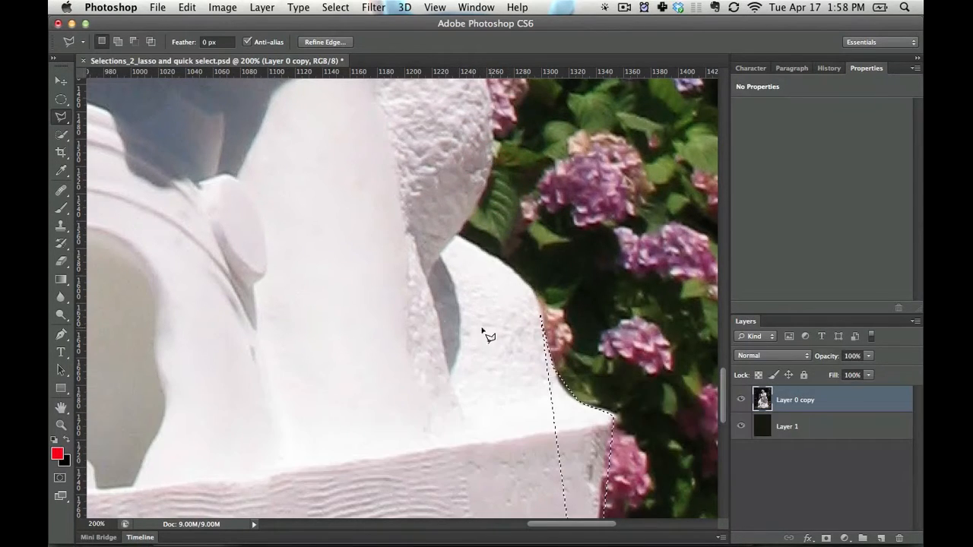
- Draw a new polygonal selection along the rounded marble slope up to the underside of the rock
left_click(309, 321)
left_click(500, 336)
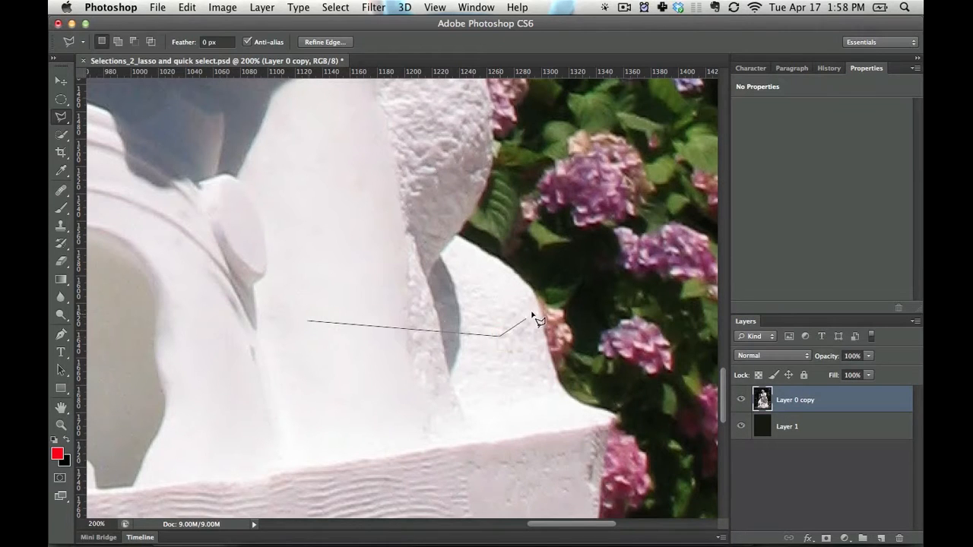
left_click(459, 234)
left_click(477, 202)
double_click(480, 185)
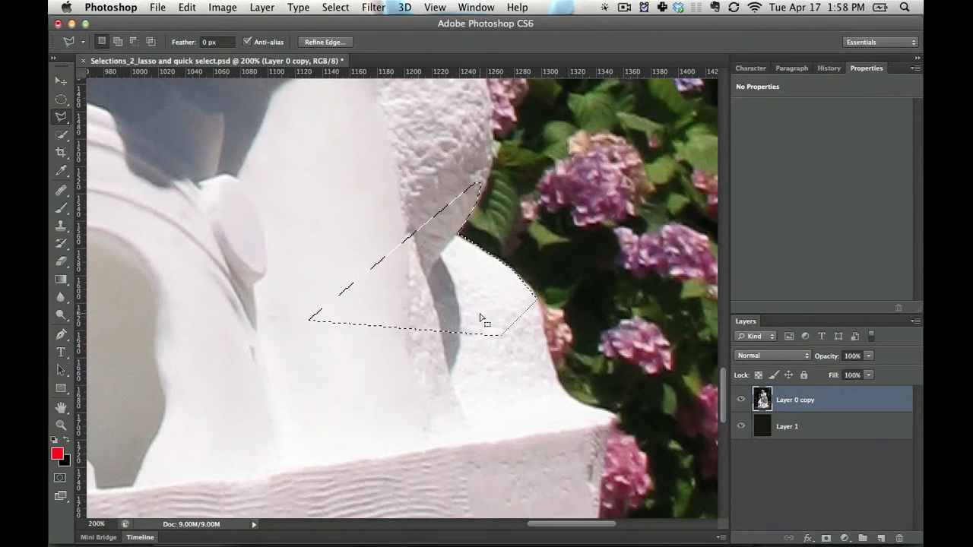
- Begin an added polygonal area across the marble slope, following its outer edge down beside the pink flower
key("shift")
left_click(410, 397)
left_click(450, 314)
left_click(507, 289)
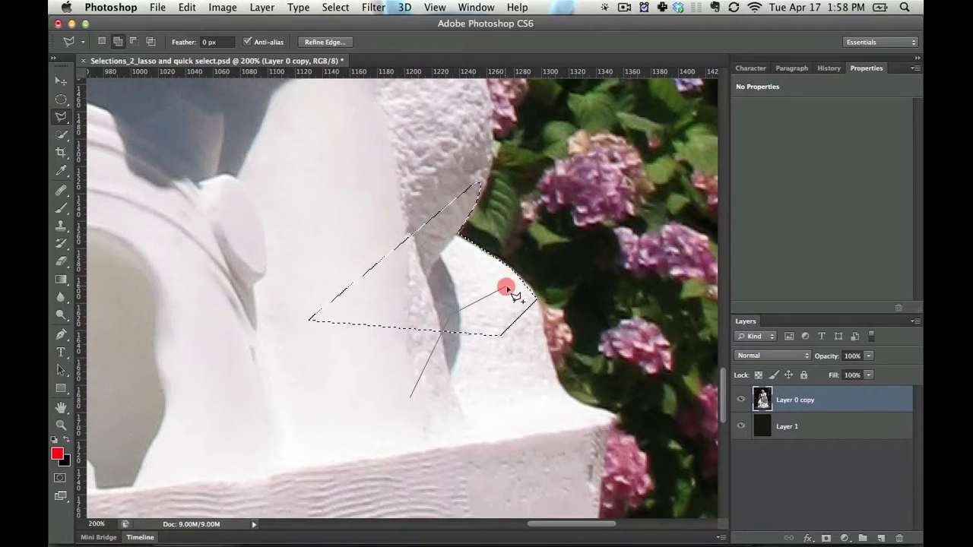
left_click(535, 294)
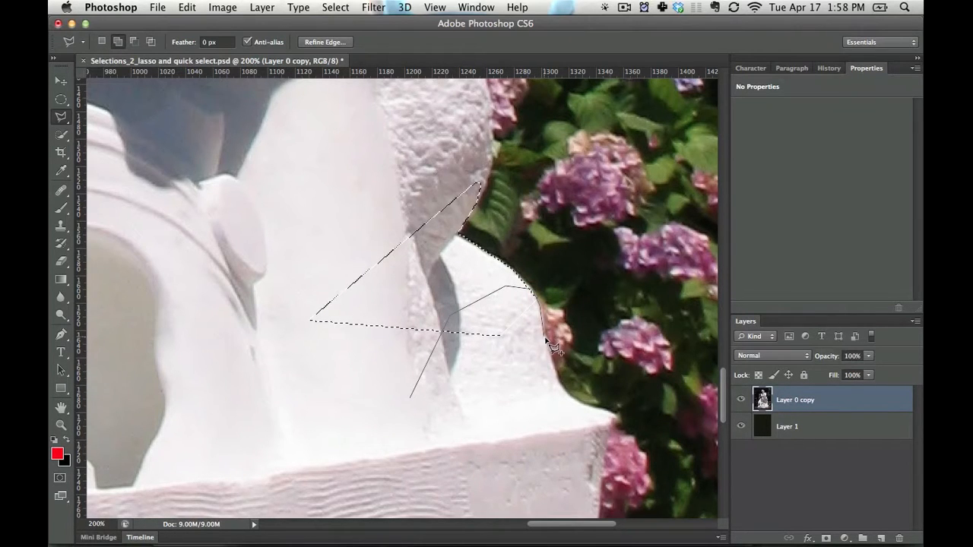
left_click(553, 364)
left_click(623, 336)
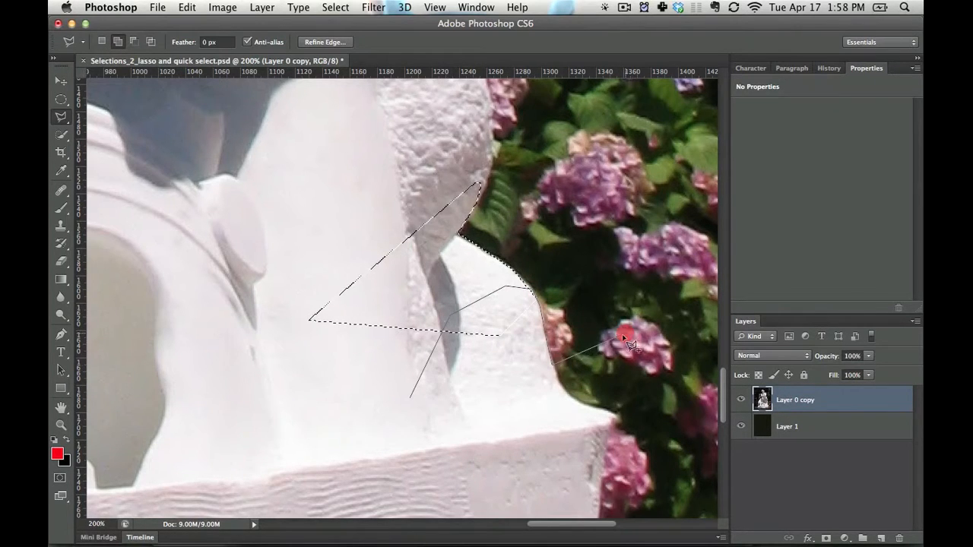
left_click(576, 397)
left_click(614, 410)
key("BackSpace")
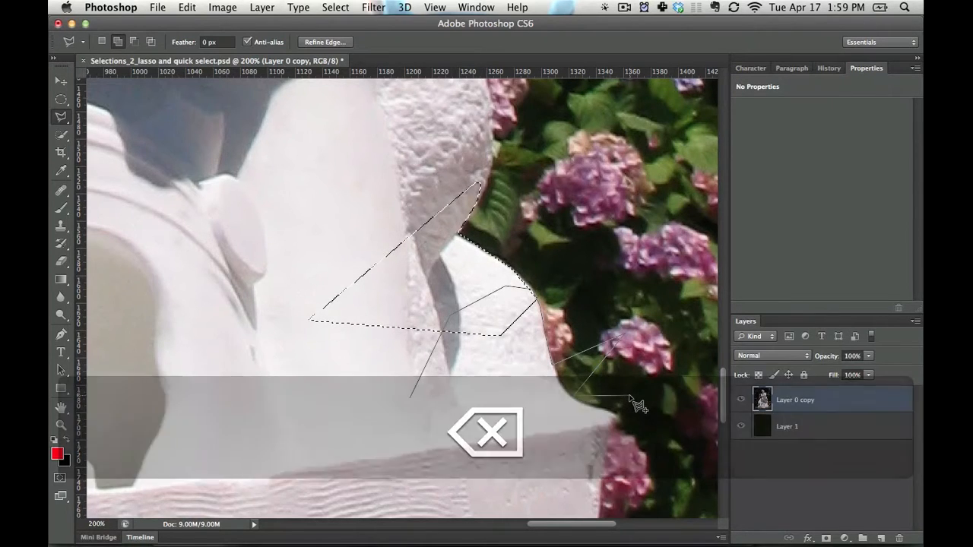
key("BackSpace")
key("BackSpace")
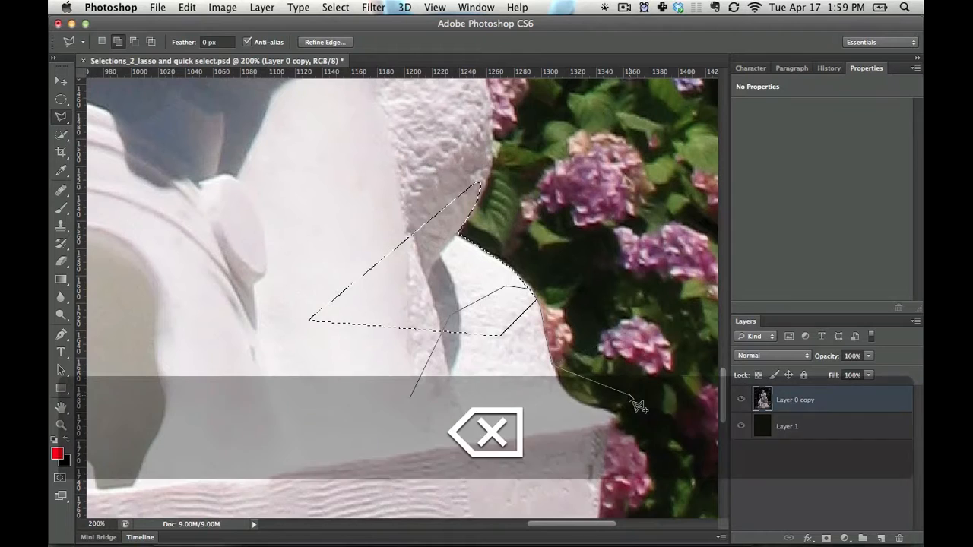
- Continue the added outline down the slope's curve and close it just above the pedestal
left_click(554, 359)
left_click(570, 395)
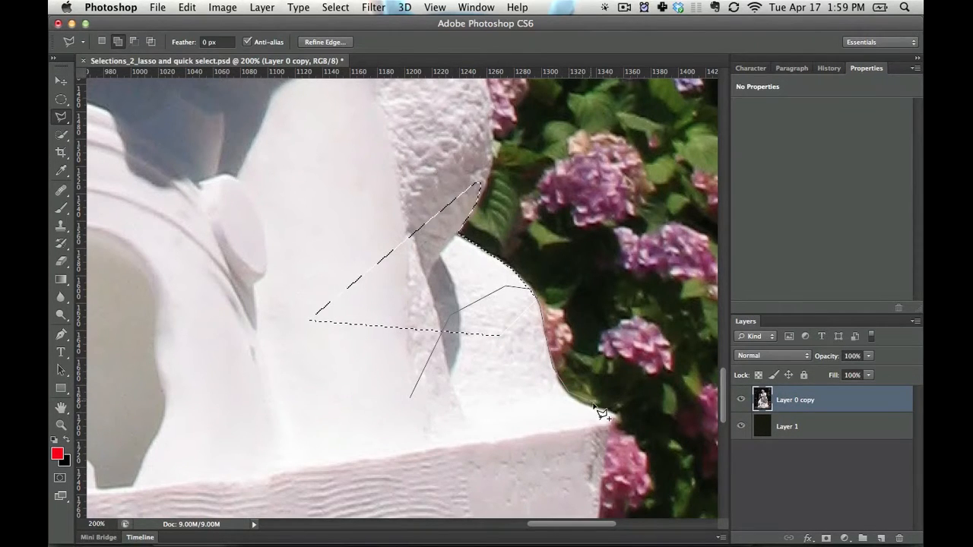
key("BackSpace")
double_click(535, 427)
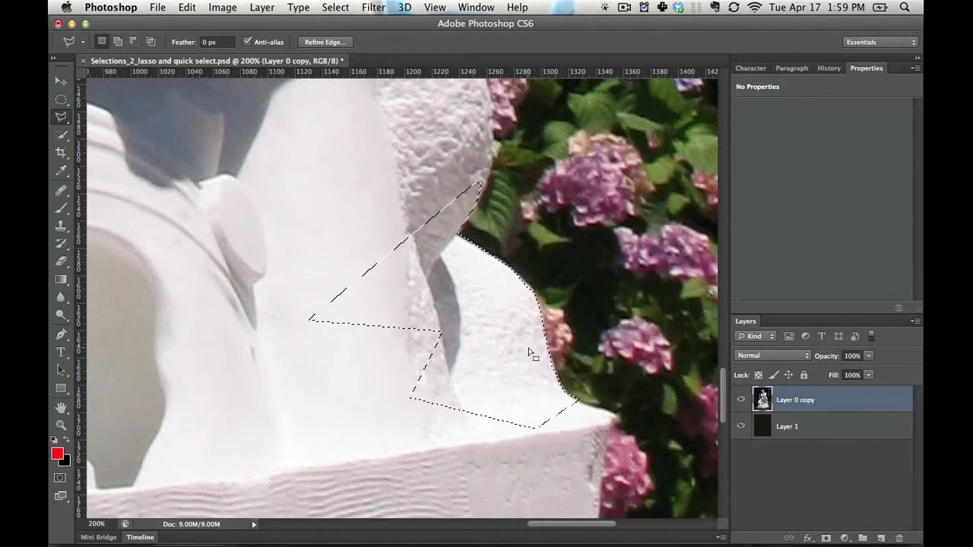
- Select the pedestal corner, marble slope and lower part of the rock with the Magnetic Lasso, following their outer edges
left_click(63, 119)
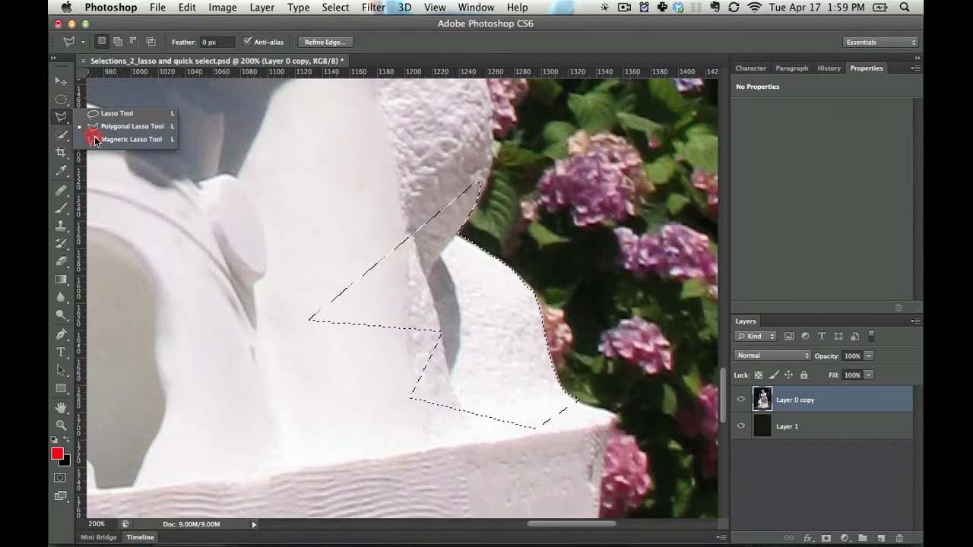
left_click(95, 140)
key("space")
left_click_drag(462, 343, 351, 183)
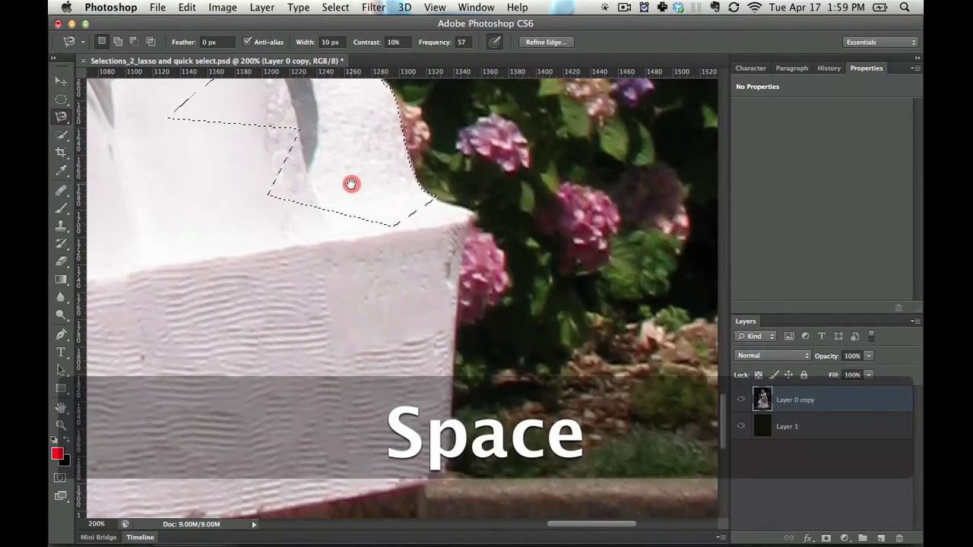
left_click(201, 291)
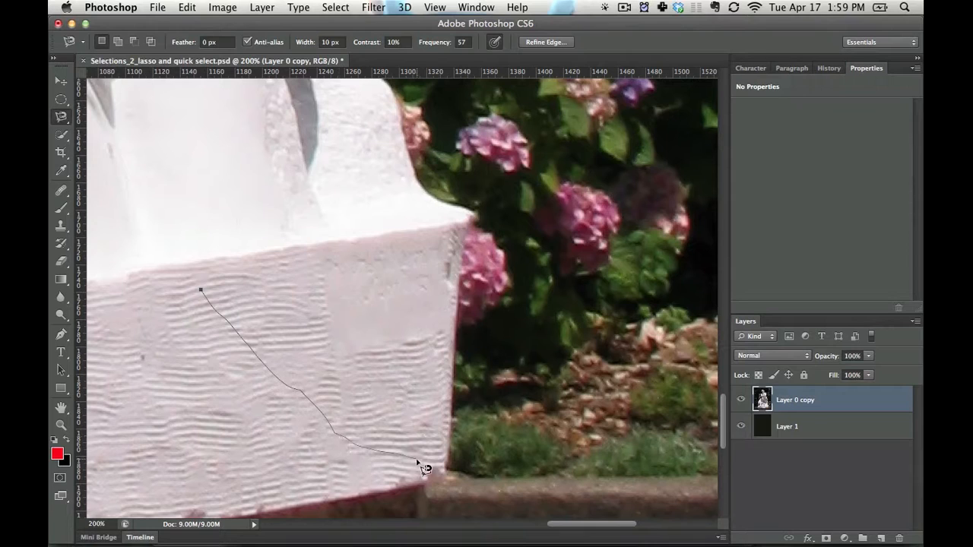
left_click(445, 473)
left_click_drag(399, 124, 439, 354)
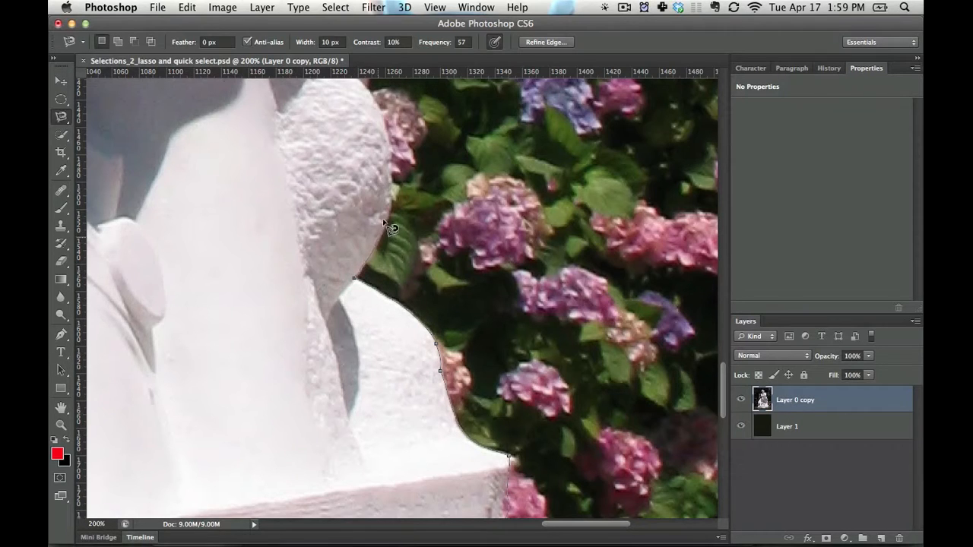
left_click(282, 187)
double_click(194, 311)
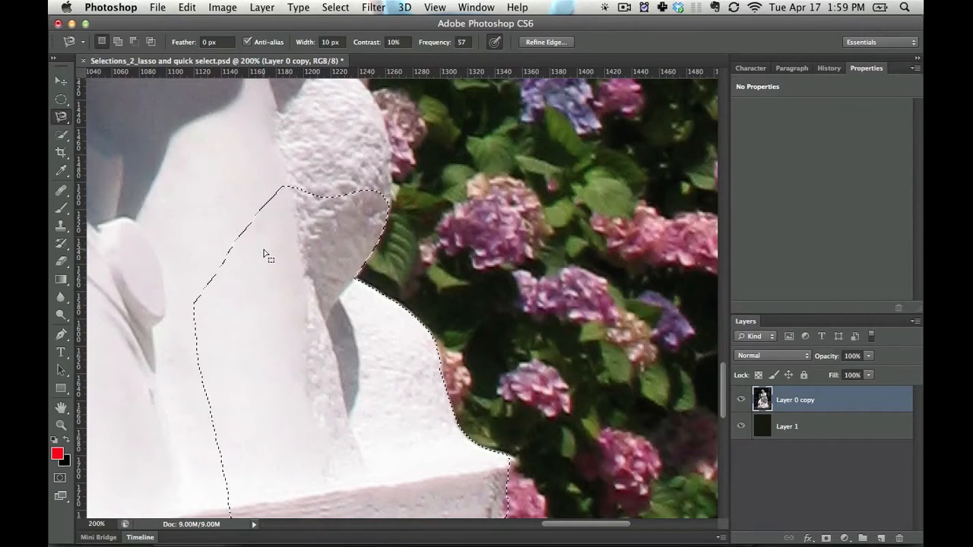
- Add an area across the smooth marble and the middle of the rock to the selection with the Magnetic Lasso
key("shift")
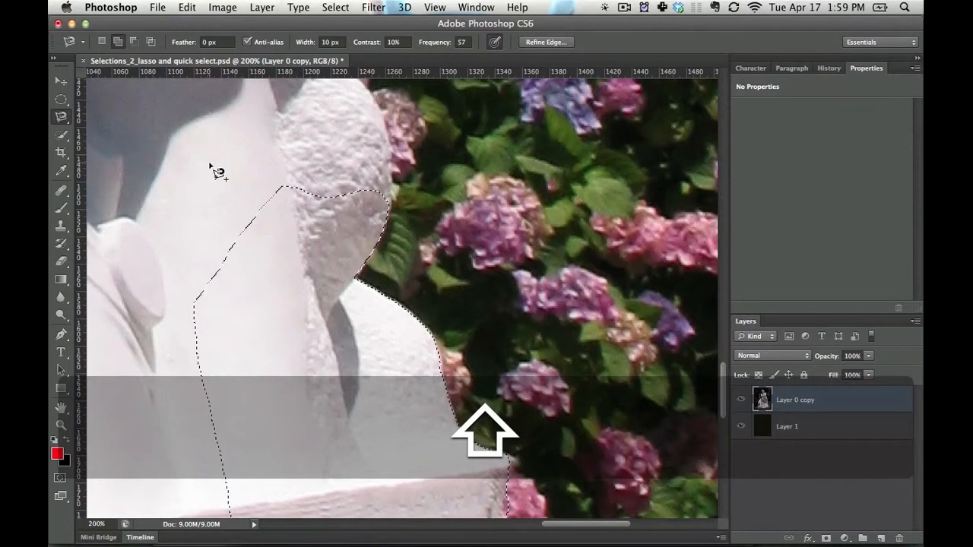
left_click(209, 162, "shift")
double_click(339, 130)
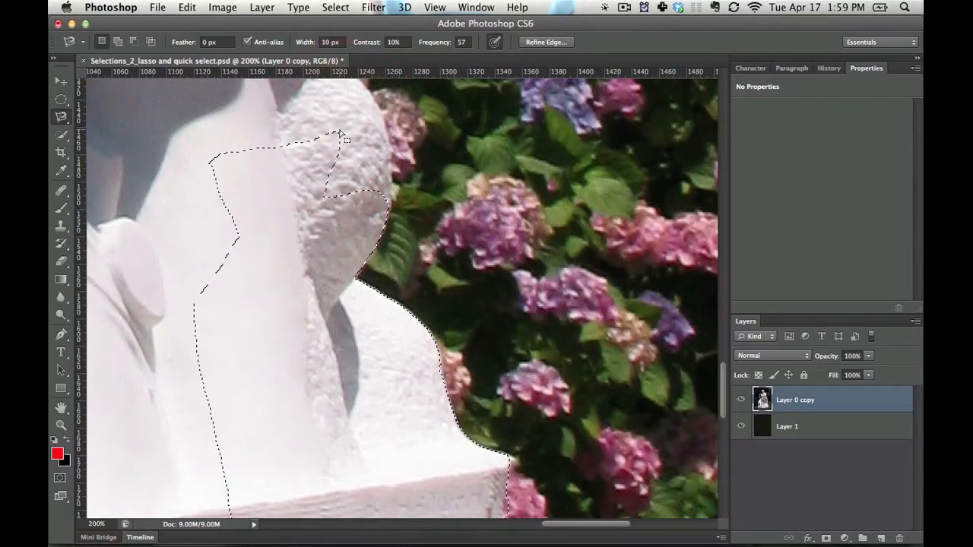
left_click_drag(339, 129, 196, 121)
left_click(305, 211)
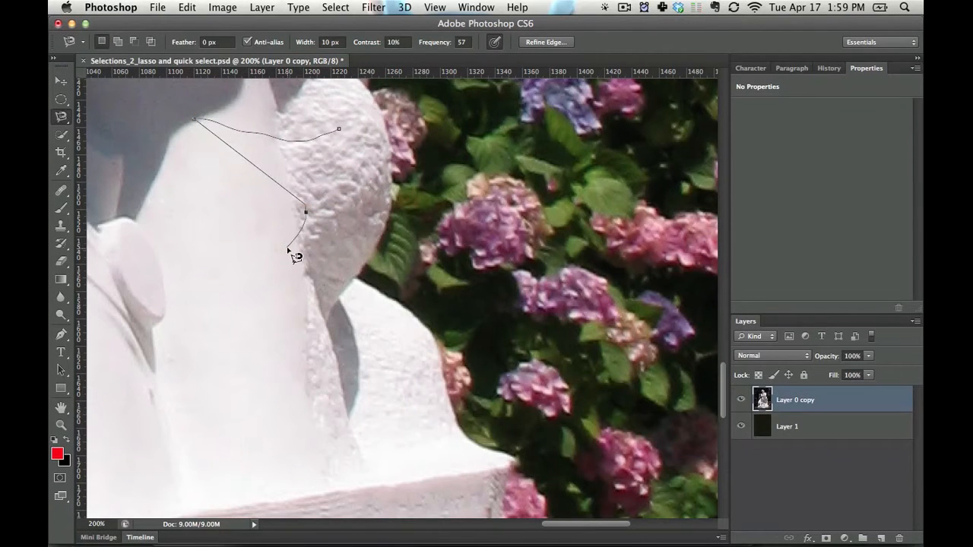
key("Escape")
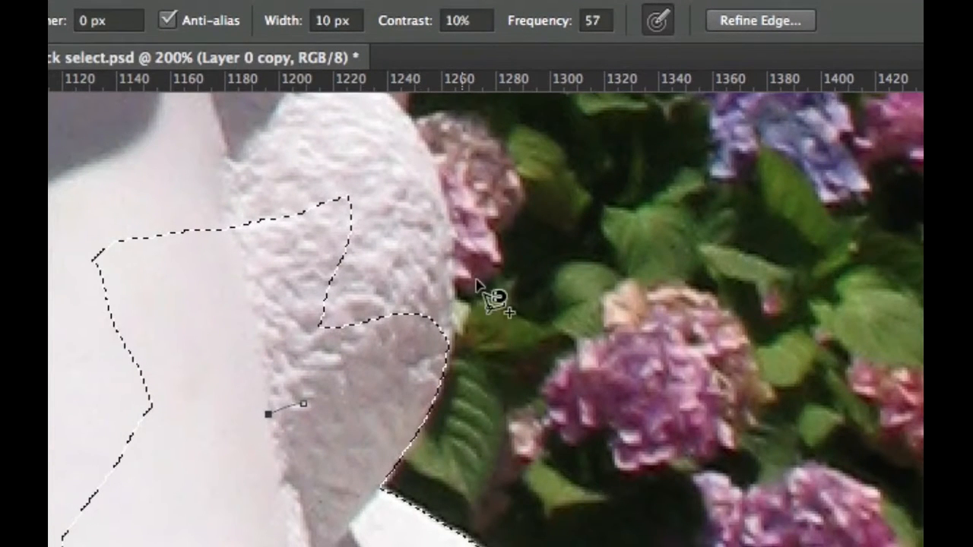
- Add the upper part of the rock to the selection with the Magnetic Lasso, following its edge beside the pink flowers
left_click(394, 454)
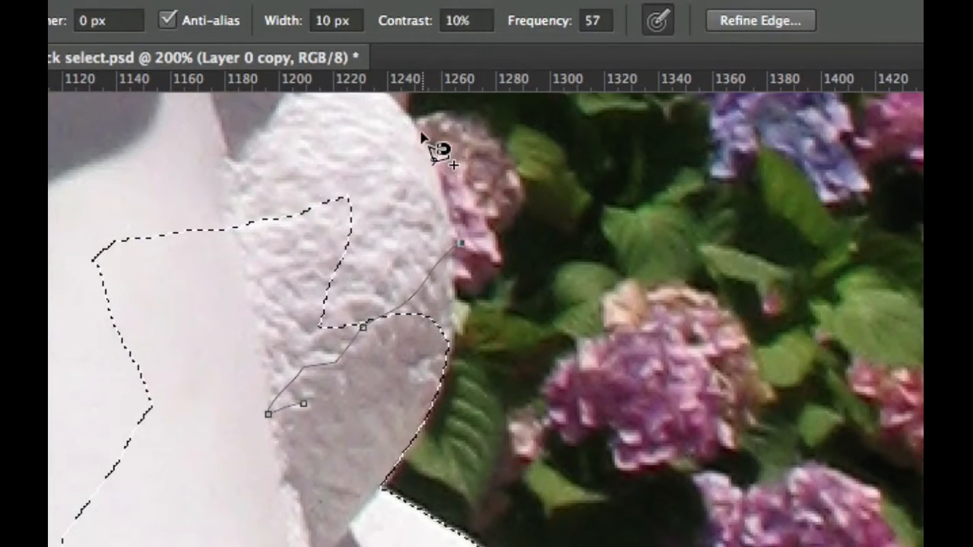
double_click(254, 167)
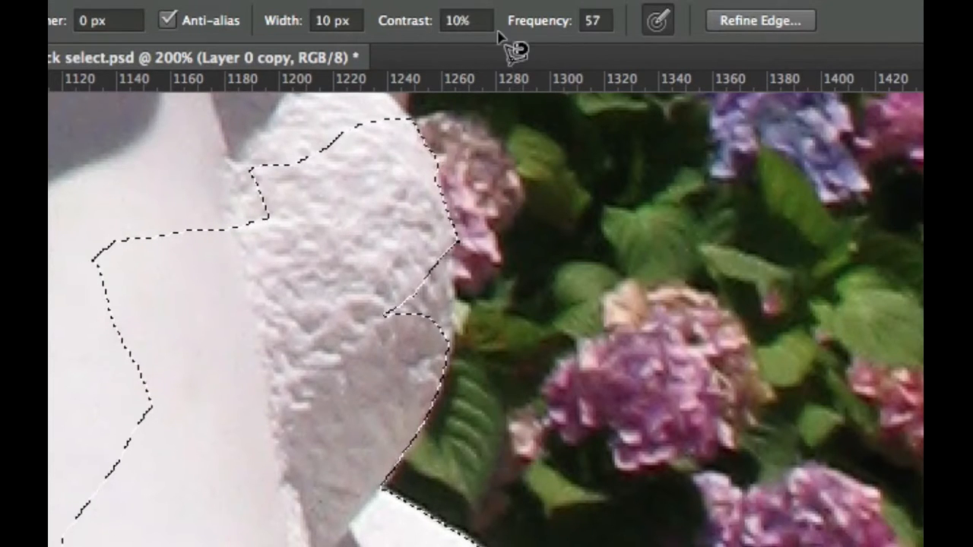
- Add the notch on the rock's outer edge below the pink flower to the selection with the Magnetic Lasso
left_click_drag(431, 235, 428, 390)
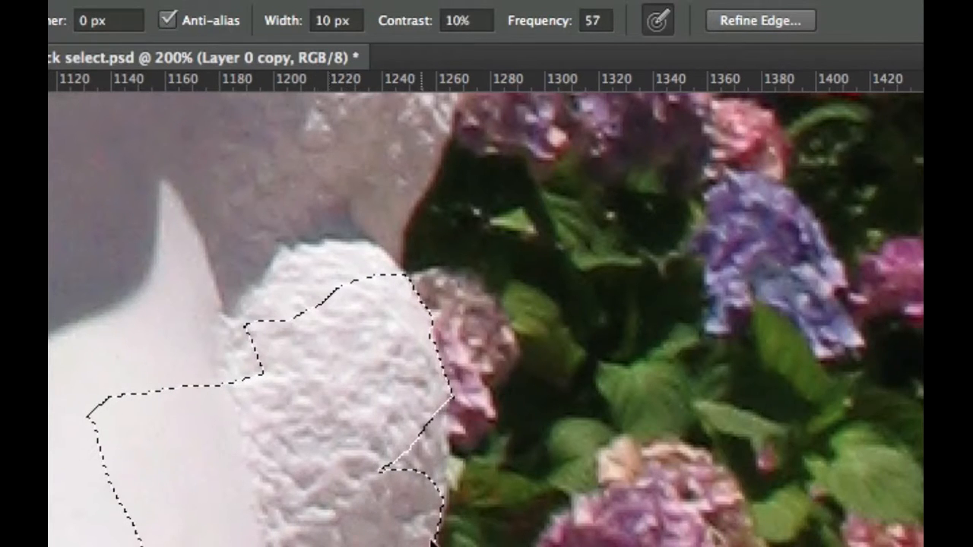
left_click(449, 498)
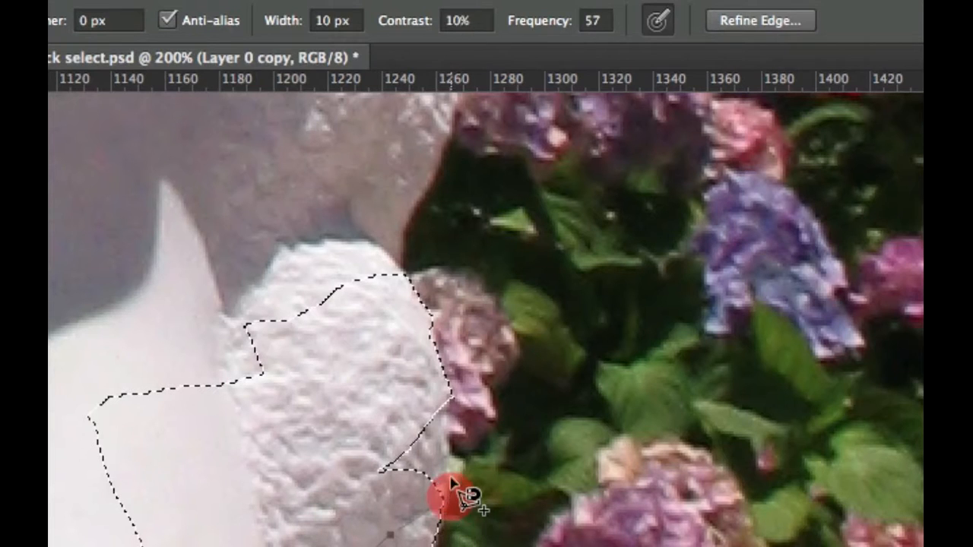
left_click(447, 379)
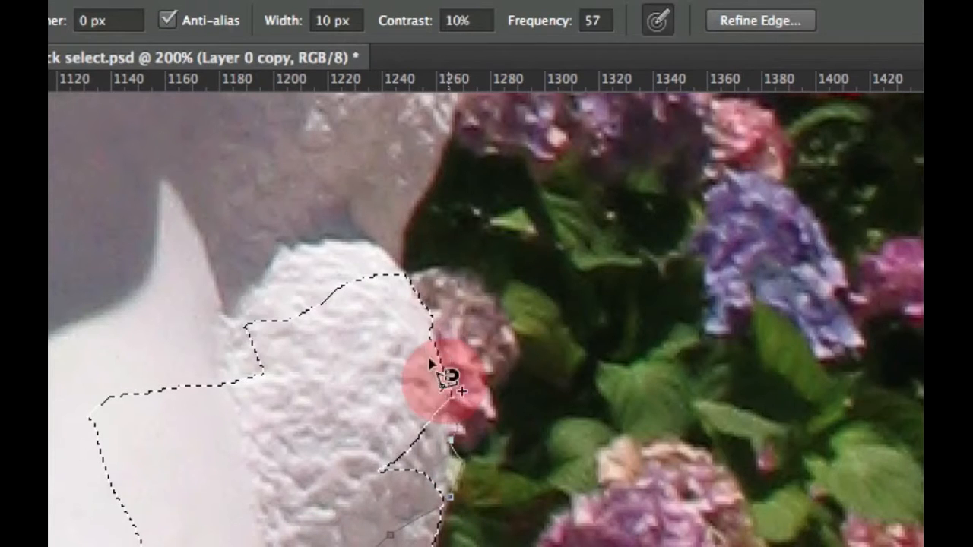
double_click(374, 348)
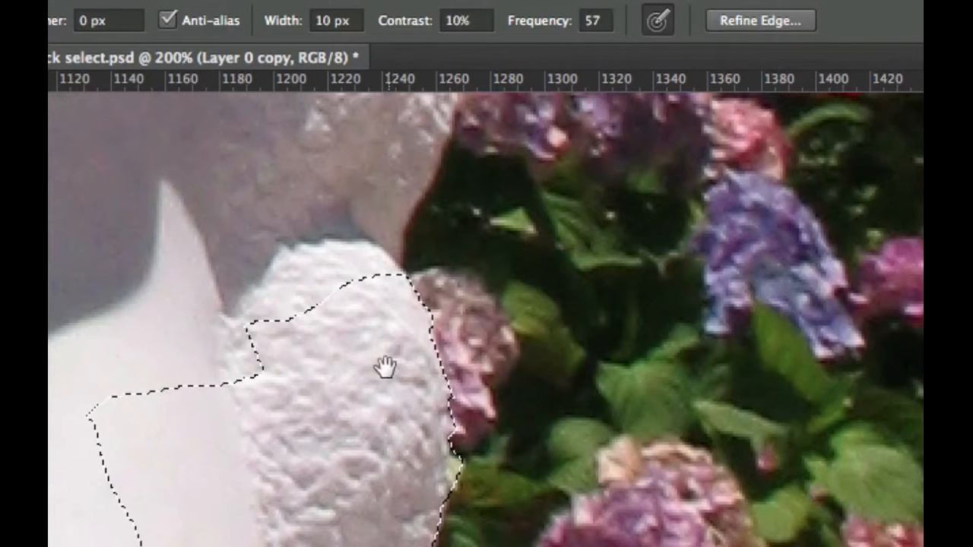
- Add the top of the rock and the shaded marble above it with the Magnetic Lasso, following the outer edge beside the purple flowers
left_click_drag(385, 365, 398, 506)
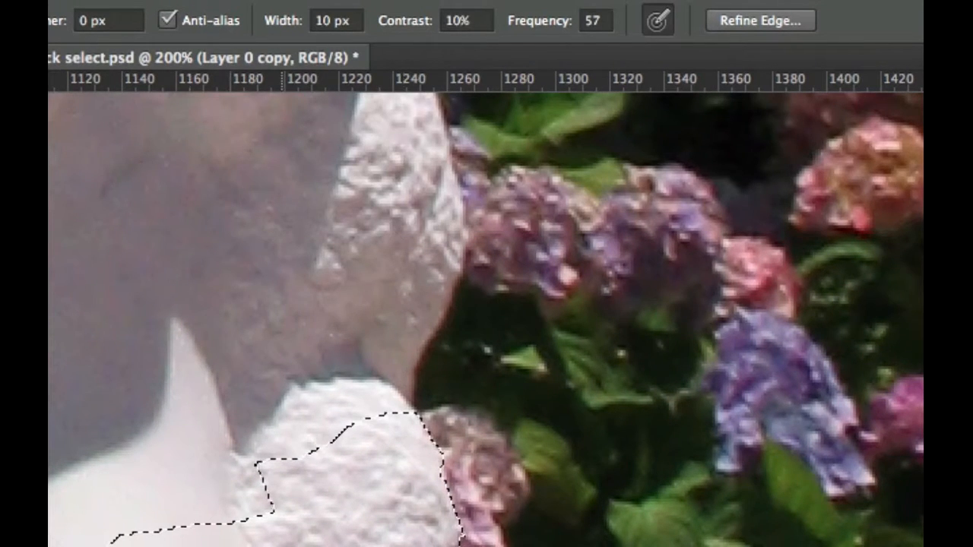
left_click(302, 419)
left_click(438, 400)
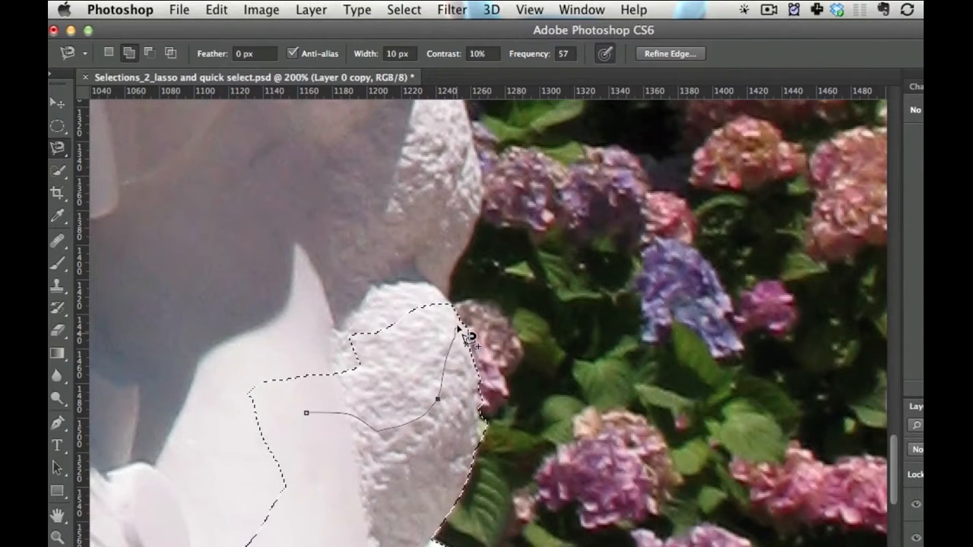
left_click(424, 445)
left_click(448, 293)
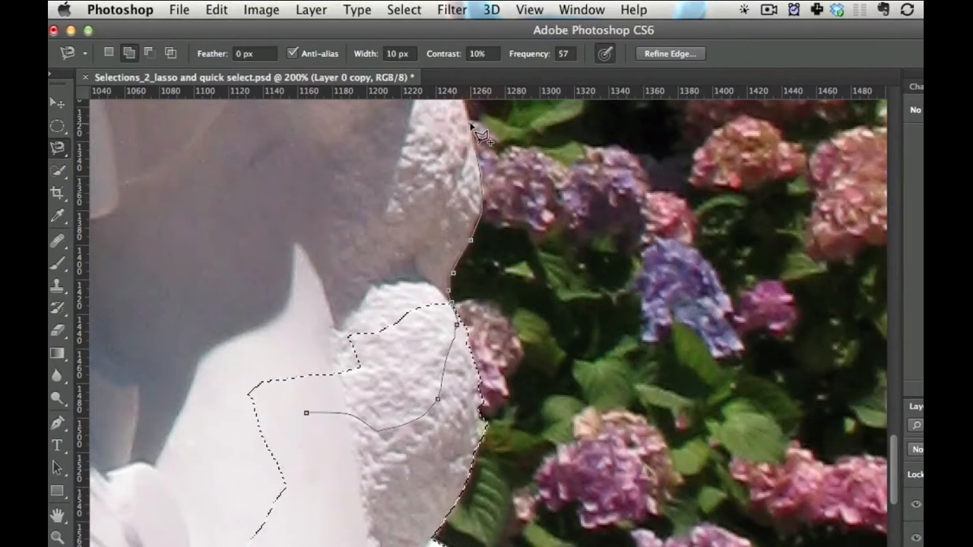
double_click(330, 187)
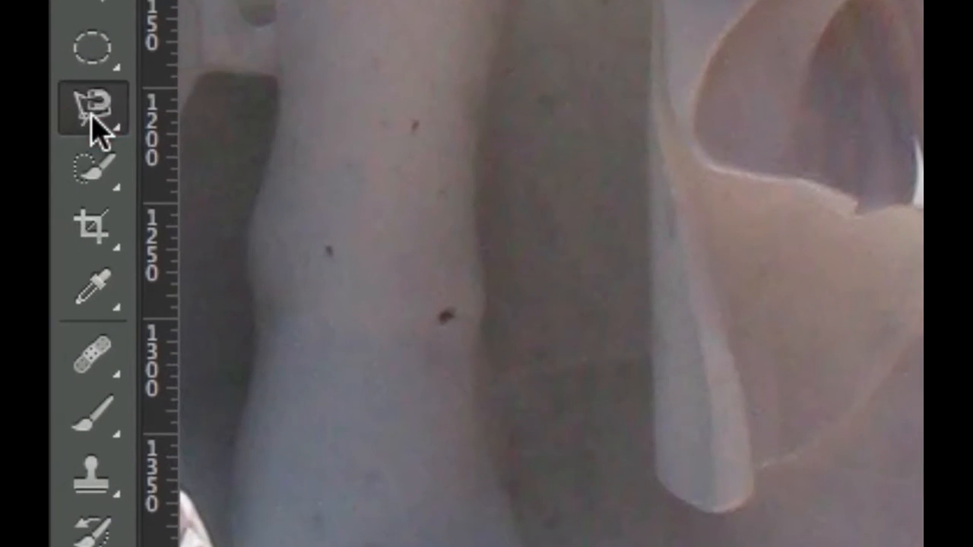
left_click_drag(68, 140, 138, 140)
mouse_move(218, 122)
left_mouse_down()
mouse_move(233, 120)
mouse_move(278, 192)
mouse_move(277, 161)
mouse_move(135, 156)
mouse_move(93, 168)
left_mouse_up()
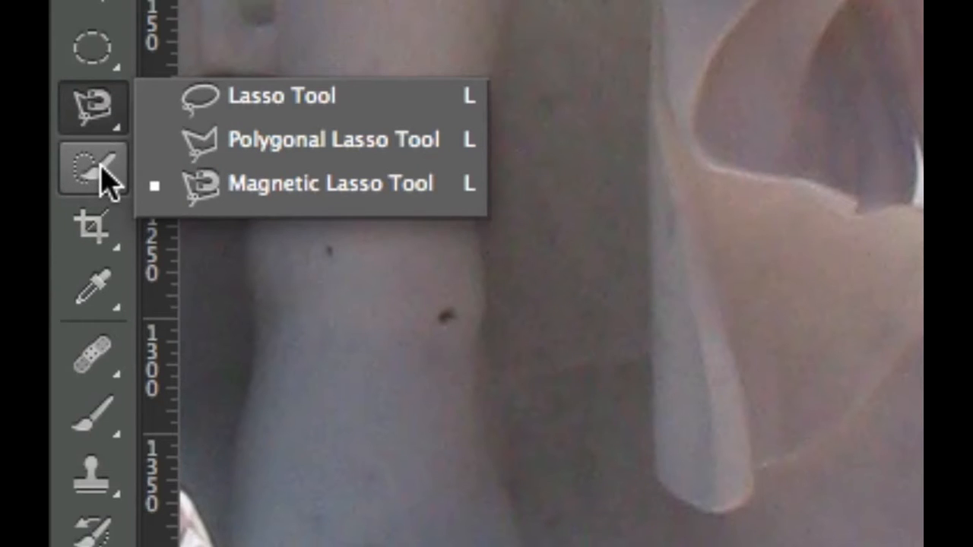
mouse_move(110, 182)
left_mouse_down()
mouse_move(315, 101)
mouse_move(84, 111)
left_mouse_up()
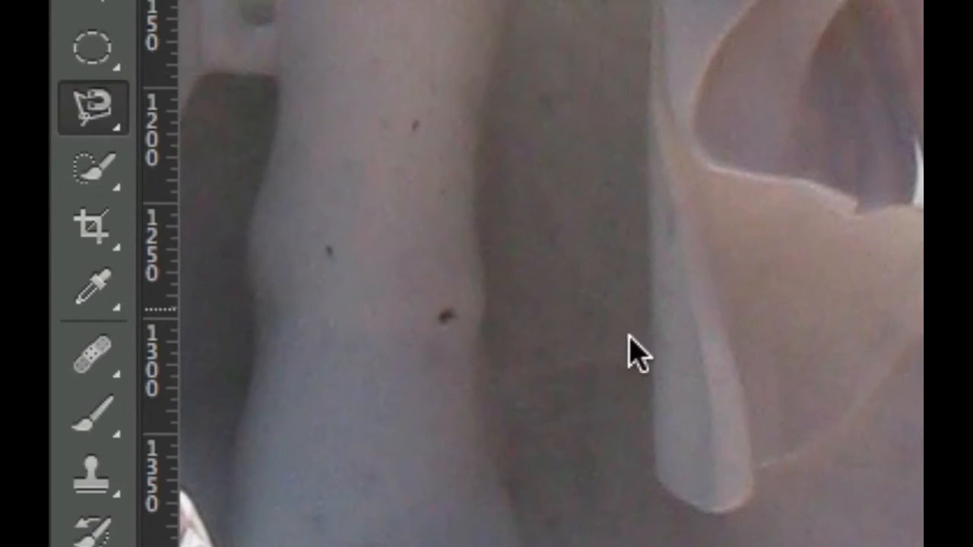
- Switch to the other open image with the dark foliage
key("ctrl+Tab")
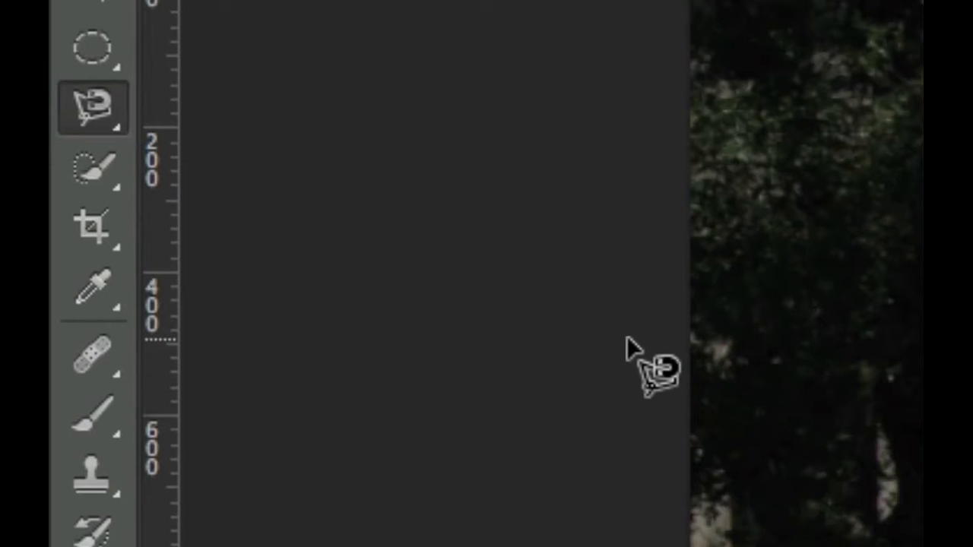